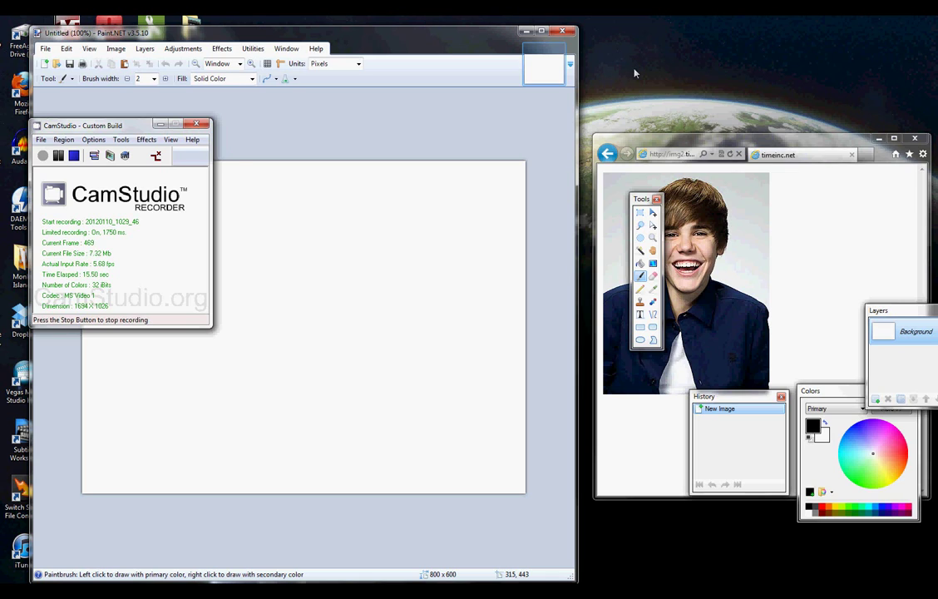
# - Draw the shoulder lines, V-shaped neckline, two collar flaps and undershirt opening with a black 2-pixel Paintbrush
pyautogui.click(183, 201)
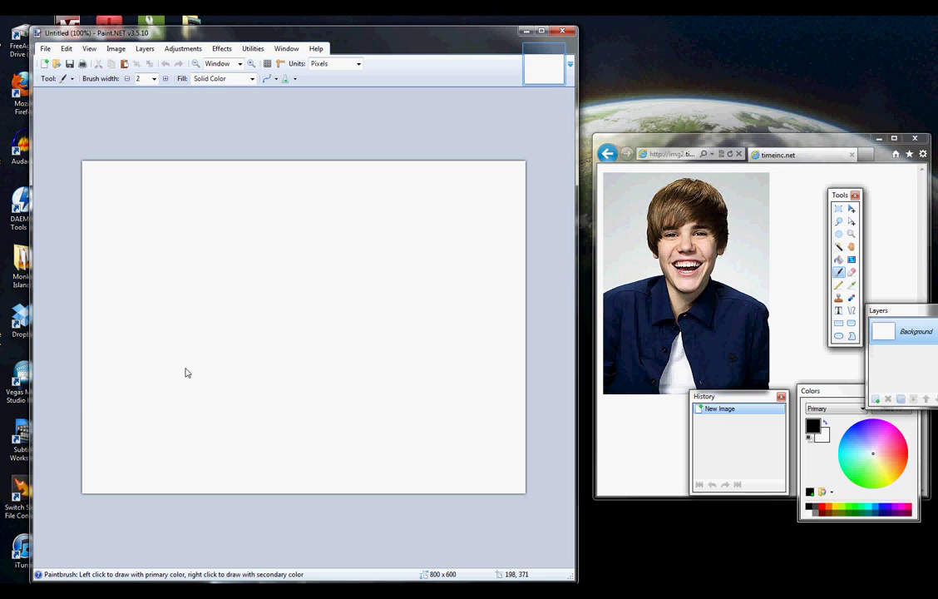
pyautogui.moveTo(84, 389)
pyautogui.mouseDown()
pyautogui.moveTo(166, 385)
pyautogui.moveTo(226, 363)
pyautogui.mouseUp()
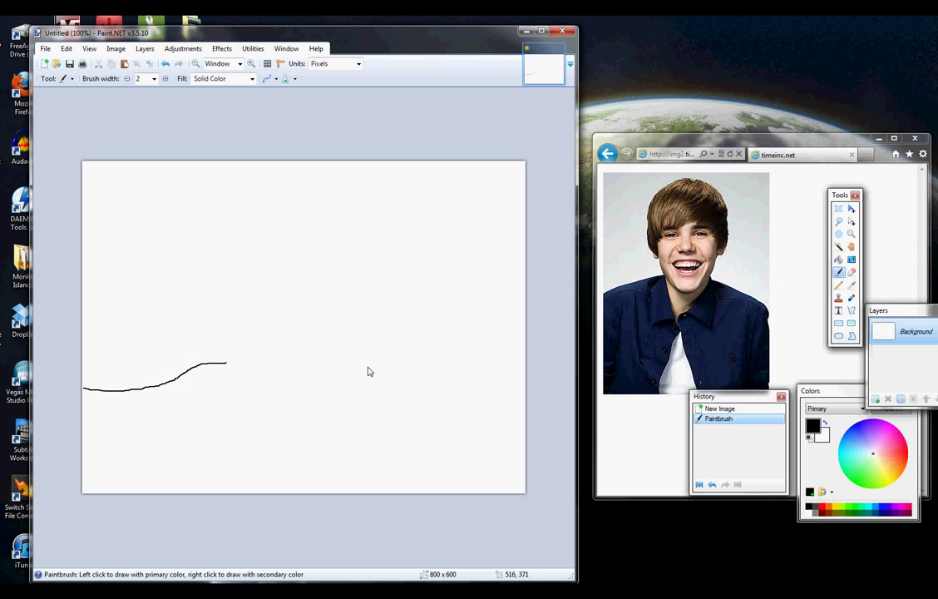
pyautogui.moveTo(362, 369)
pyautogui.mouseDown()
pyautogui.moveTo(431, 383)
pyautogui.moveTo(544, 388)
pyautogui.mouseUp()
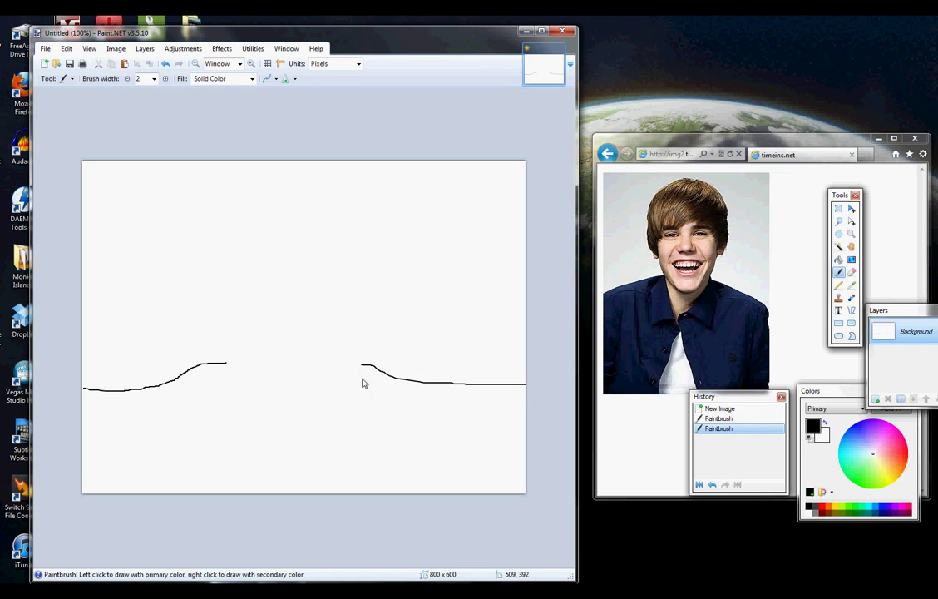
pyautogui.moveTo(227, 364)
pyautogui.mouseDown()
pyautogui.moveTo(273, 454)
pyautogui.moveTo(288, 460)
pyautogui.moveTo(352, 406)
pyautogui.moveTo(363, 366)
pyautogui.mouseUp()
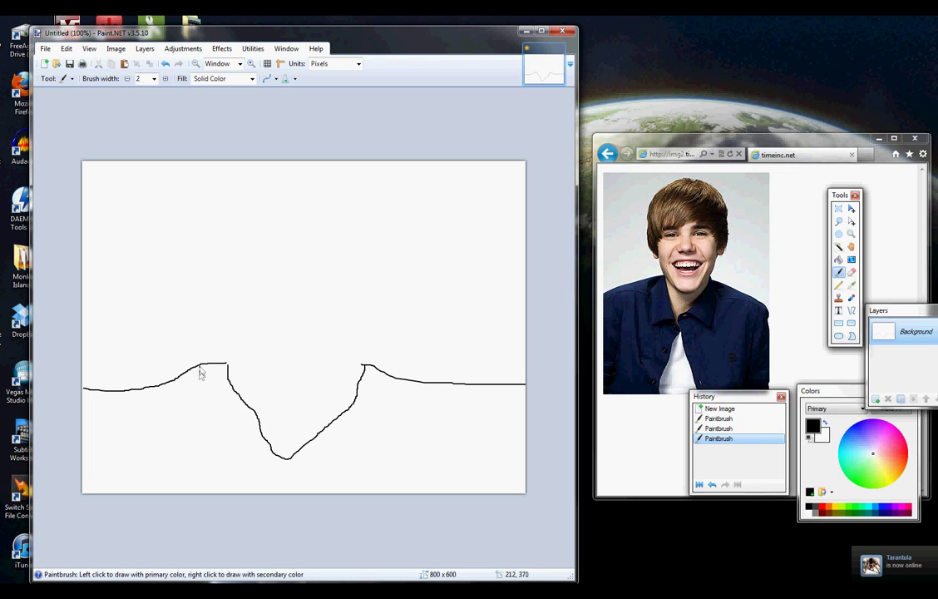
pyautogui.moveTo(198, 366)
pyautogui.mouseDown()
pyautogui.moveTo(200, 427)
pyautogui.moveTo(211, 458)
pyautogui.moveTo(231, 473)
pyautogui.moveTo(306, 451)
pyautogui.moveTo(346, 463)
pyautogui.moveTo(359, 456)
pyautogui.moveTo(380, 419)
pyautogui.moveTo(366, 366)
pyautogui.mouseUp()
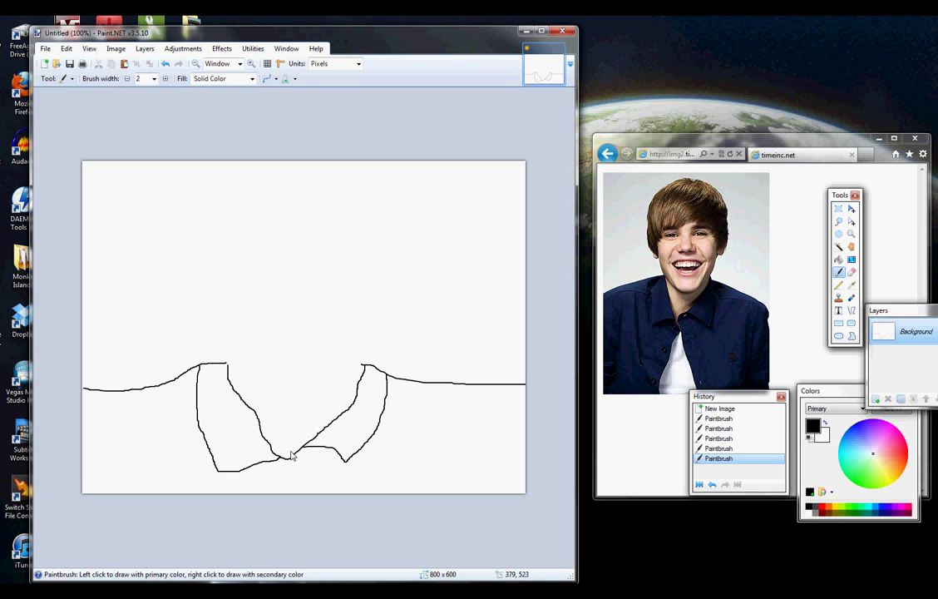
pyautogui.moveTo(288, 462)
pyautogui.mouseDown()
pyautogui.moveTo(277, 494)
pyautogui.moveTo(299, 470)
pyautogui.moveTo(315, 497)
pyautogui.mouseUp()
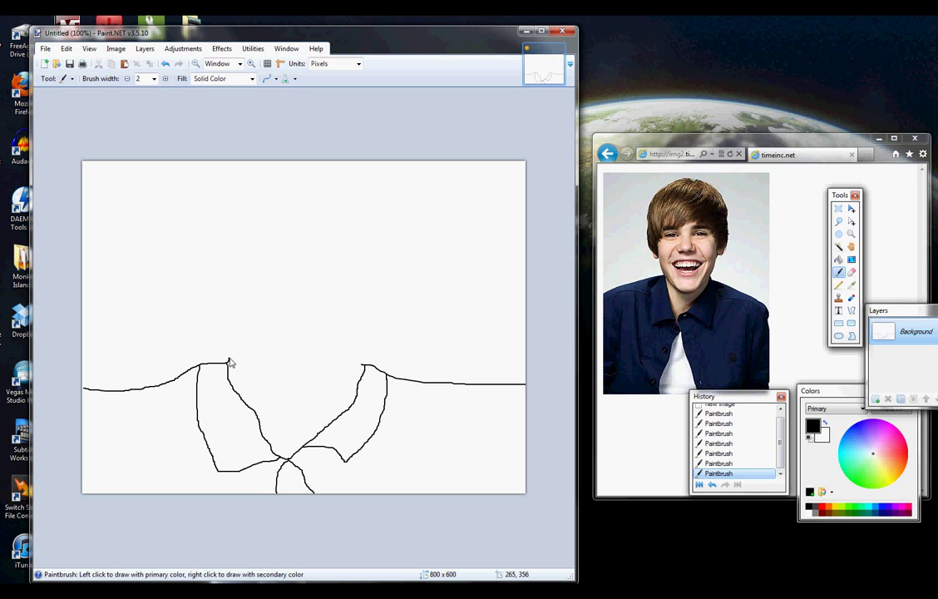
# - Draw a closed face outline above the collar and the outer hair contour around it, down to both sides of the jaw
pyautogui.moveTo(230, 361)
pyautogui.mouseDown()
pyautogui.moveTo(224, 291)
pyautogui.moveTo(233, 258)
pyautogui.moveTo(263, 241)
pyautogui.moveTo(368, 244)
pyautogui.moveTo(381, 268)
pyautogui.moveTo(377, 319)
pyautogui.moveTo(348, 387)
pyautogui.moveTo(302, 410)
pyautogui.moveTo(255, 390)
pyautogui.moveTo(227, 364)
pyautogui.mouseUp()
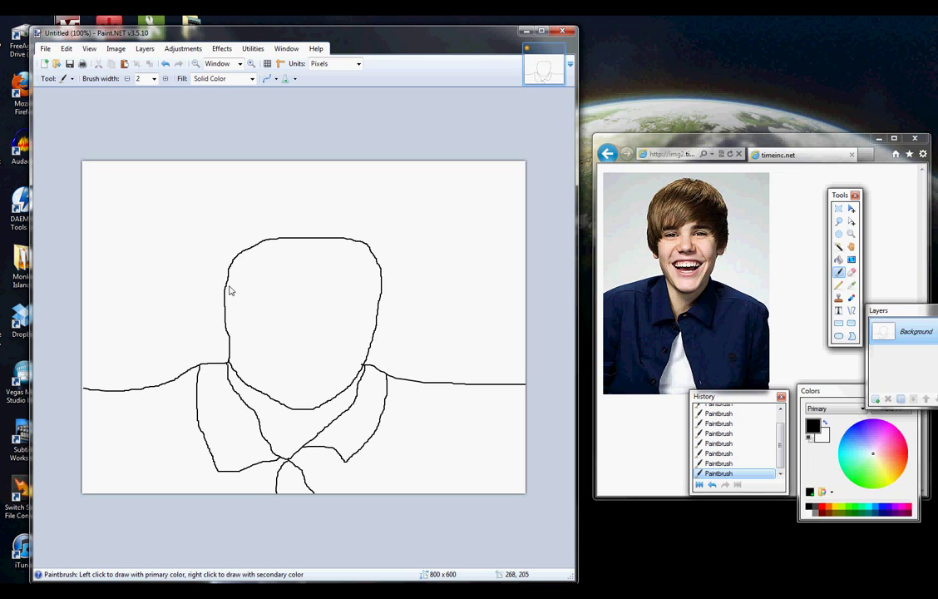
pyautogui.moveTo(238, 193)
pyautogui.mouseDown()
pyautogui.moveTo(212, 215)
pyautogui.moveTo(204, 253)
pyautogui.moveTo(208, 317)
pyautogui.moveTo(230, 354)
pyautogui.mouseUp()
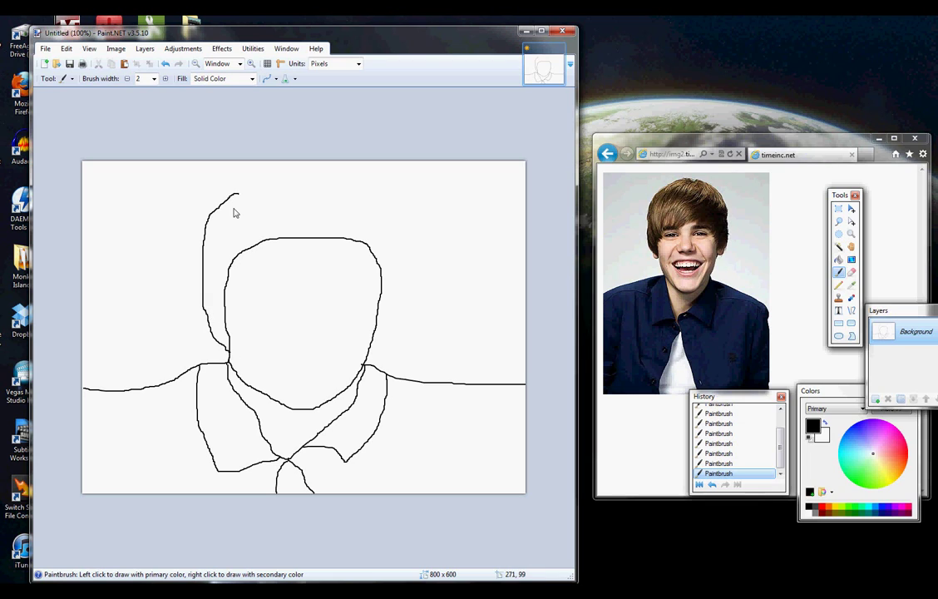
pyautogui.moveTo(237, 197)
pyautogui.mouseDown()
pyautogui.moveTo(342, 184)
pyautogui.moveTo(384, 211)
pyautogui.moveTo(395, 274)
pyautogui.moveTo(390, 324)
pyautogui.moveTo(367, 356)
pyautogui.mouseUp()
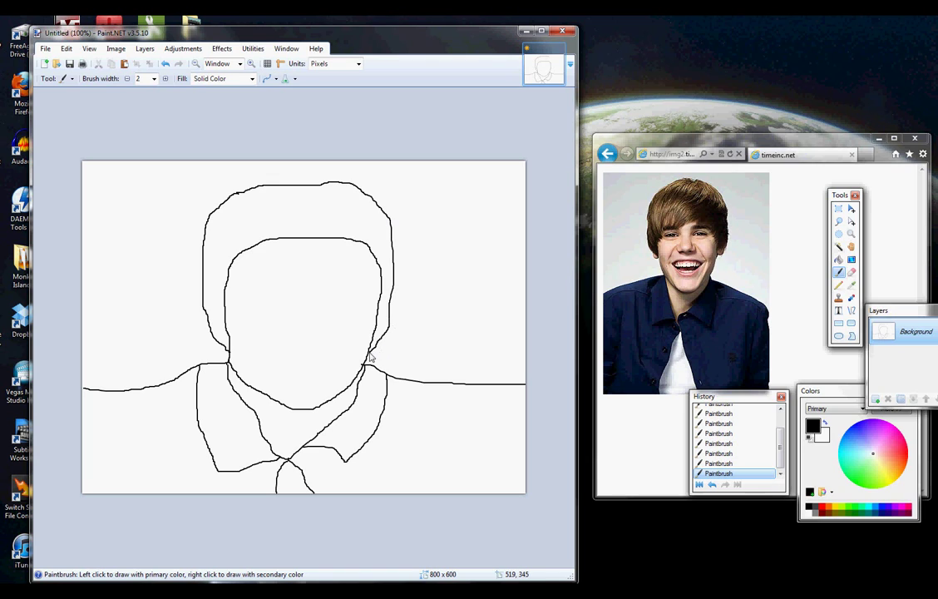
# - Draw curved hair strands across the fringe and down both sides of the head, and outline the ears below the hair
pyautogui.moveTo(320, 206)
pyautogui.mouseDown()
pyautogui.moveTo(298, 219)
pyautogui.moveTo(268, 268)
pyautogui.mouseUp()
pyautogui.hotkey('ctrl', 'z')
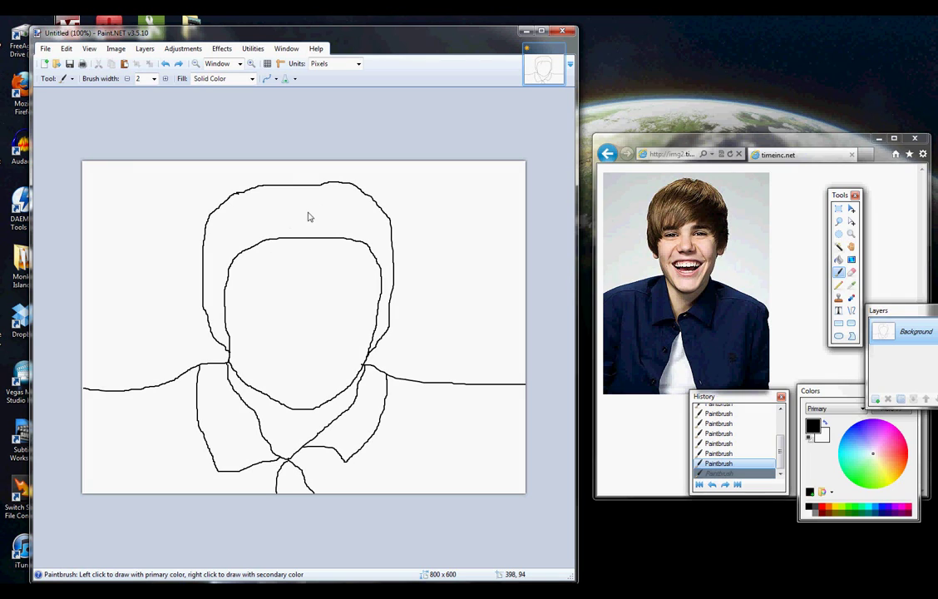
pyautogui.moveTo(310, 205)
pyautogui.mouseDown()
pyautogui.moveTo(288, 240)
pyautogui.moveTo(268, 243)
pyautogui.moveTo(241, 242)
pyautogui.mouseUp()
pyautogui.moveTo(309, 196)
pyautogui.mouseDown()
pyautogui.moveTo(299, 248)
pyautogui.moveTo(316, 247)
pyautogui.mouseUp()
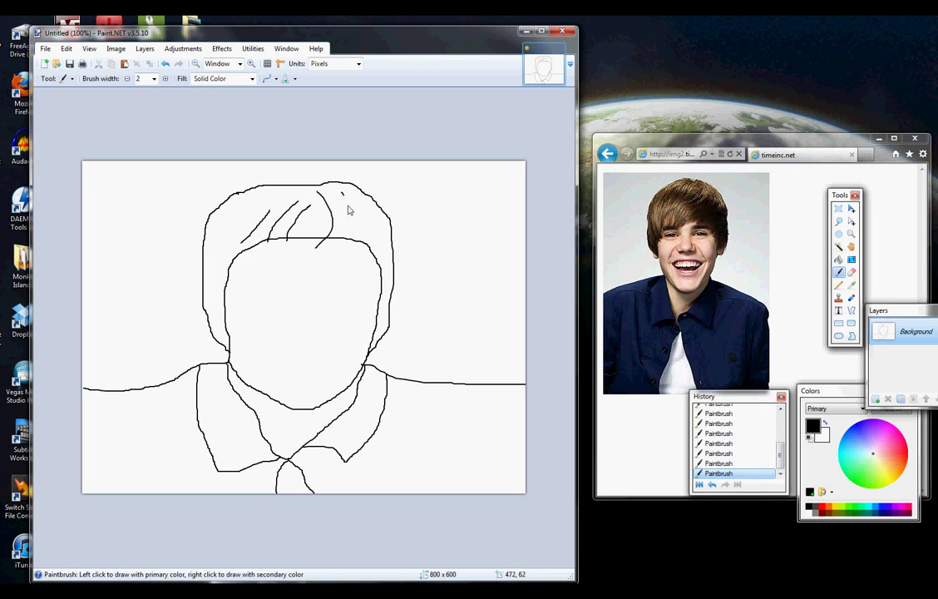
pyautogui.moveTo(339, 192); pyautogui.dragTo(341, 251)
pyautogui.moveTo(363, 202); pyautogui.dragTo(368, 250)
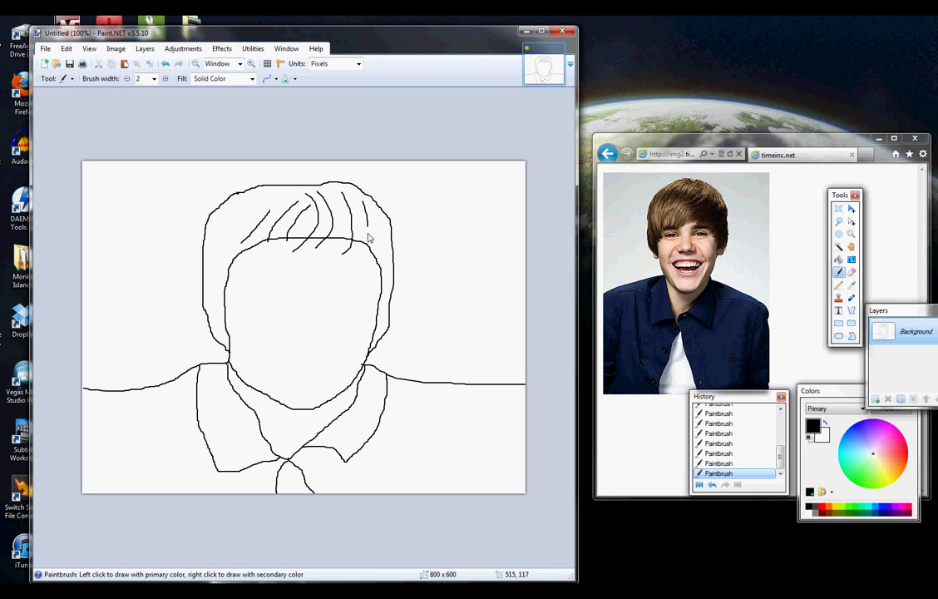
pyautogui.moveTo(269, 199)
pyautogui.mouseDown()
pyautogui.moveTo(244, 203)
pyautogui.moveTo(241, 224)
pyautogui.moveTo(207, 263)
pyautogui.moveTo(210, 300)
pyautogui.mouseUp()
pyautogui.moveTo(236, 235); pyautogui.dragTo(222, 281)
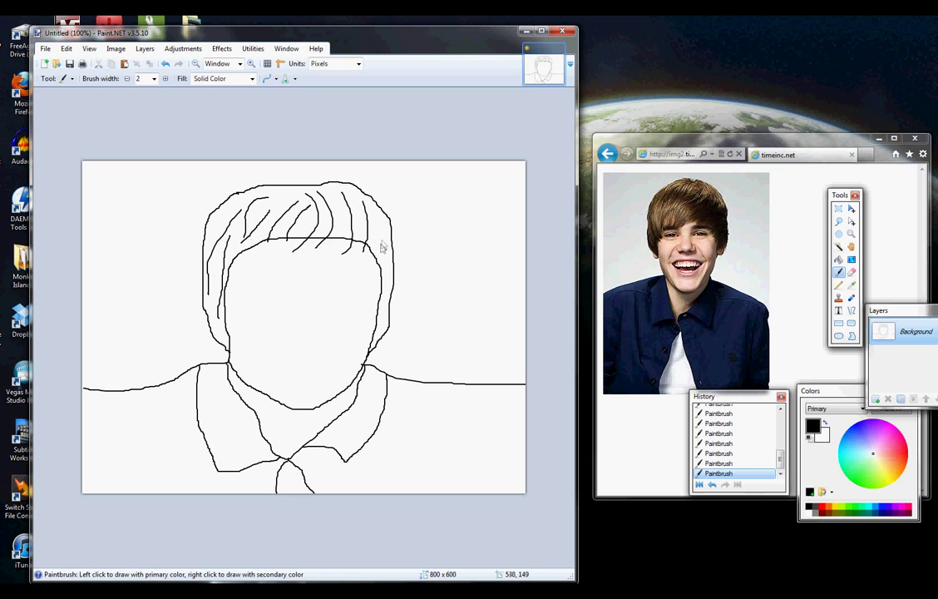
pyautogui.moveTo(381, 231)
pyautogui.mouseDown()
pyautogui.moveTo(381, 266)
pyautogui.moveTo(369, 284)
pyautogui.moveTo(393, 280)
pyautogui.mouseUp()
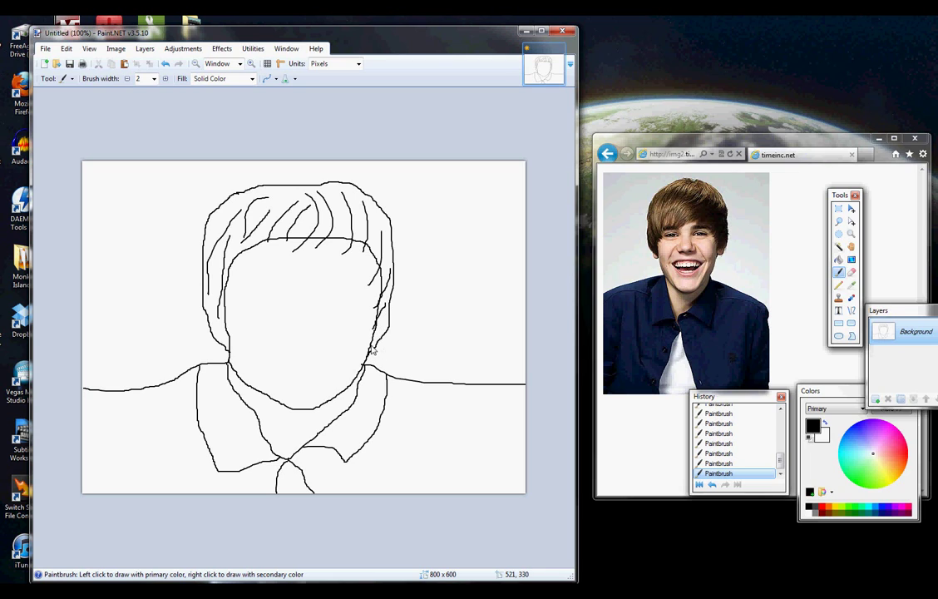
pyautogui.moveTo(387, 360); pyautogui.dragTo(390, 347)
# - Draw the nose in the middle of the face with two bridge lines and a curved base with nostrils
pyautogui.scroll(5, 317, 349)
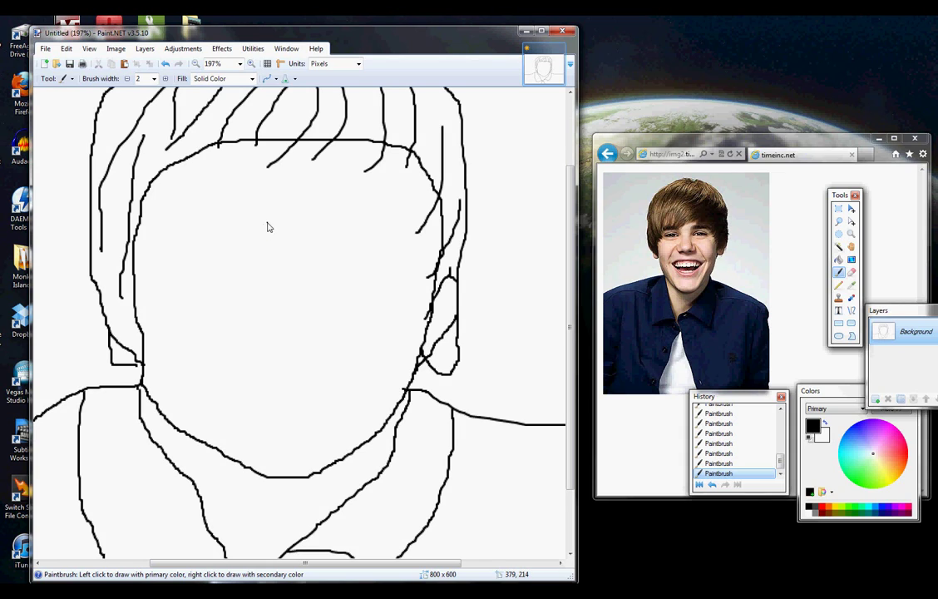
pyautogui.moveTo(267, 235); pyautogui.dragTo(262, 284)
pyautogui.moveTo(318, 235); pyautogui.dragTo(322, 285)
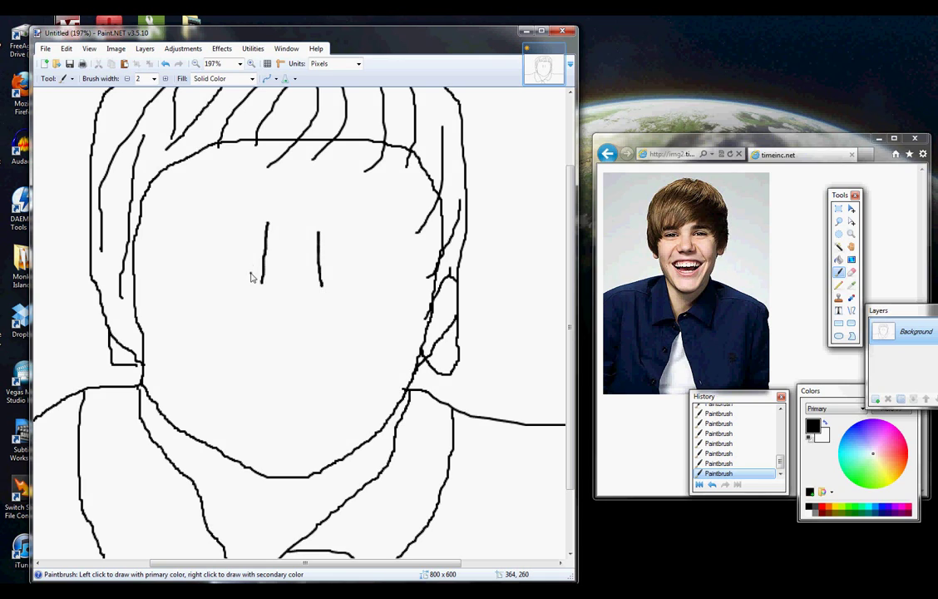
pyautogui.moveTo(250, 273)
pyautogui.mouseDown()
pyautogui.moveTo(249, 310)
pyautogui.moveTo(284, 310)
pyautogui.moveTo(294, 323)
pyautogui.moveTo(308, 310)
pyautogui.moveTo(345, 314)
pyautogui.moveTo(331, 271)
pyautogui.mouseUp()
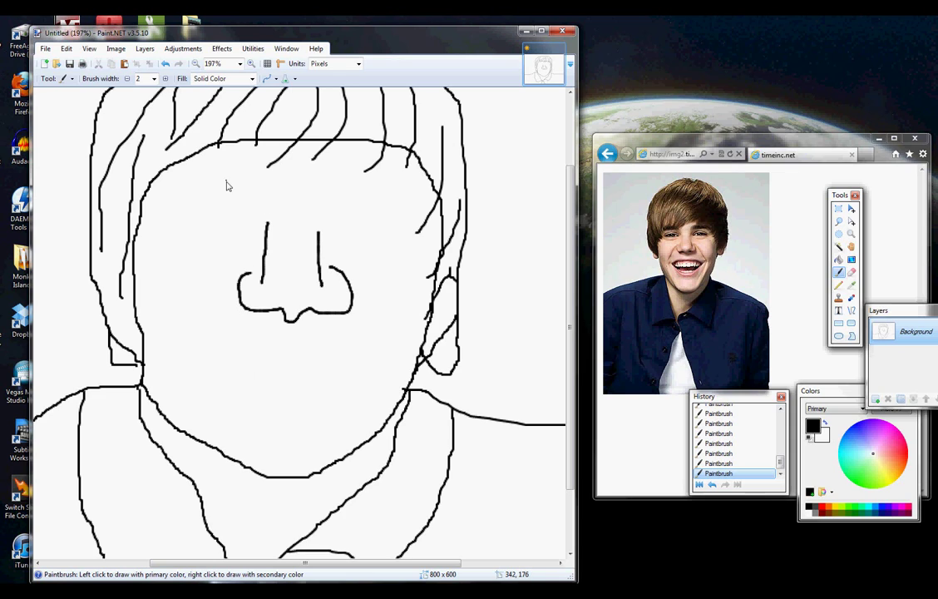
# - Draw two oval eyes beside the nose bridge, each with curved iris edges and a small round pupil
pyautogui.moveTo(240, 190)
pyautogui.mouseDown()
pyautogui.moveTo(202, 197)
pyautogui.moveTo(186, 205)
pyautogui.moveTo(188, 218)
pyautogui.moveTo(254, 214)
pyautogui.moveTo(249, 193)
pyautogui.mouseUp()
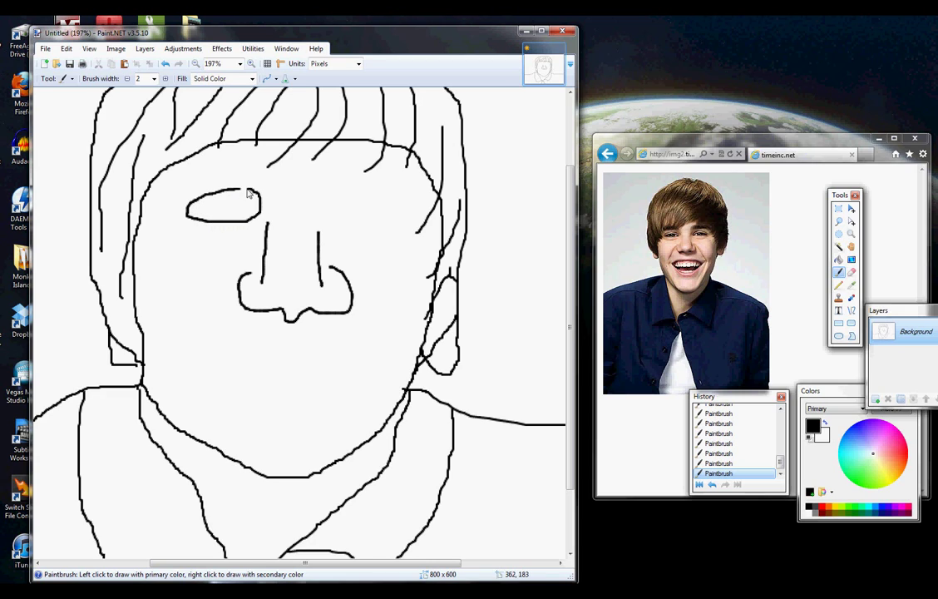
pyautogui.moveTo(364, 199)
pyautogui.mouseDown()
pyautogui.moveTo(346, 199)
pyautogui.moveTo(333, 222)
pyautogui.moveTo(386, 230)
pyautogui.moveTo(392, 207)
pyautogui.moveTo(363, 197)
pyautogui.mouseUp()
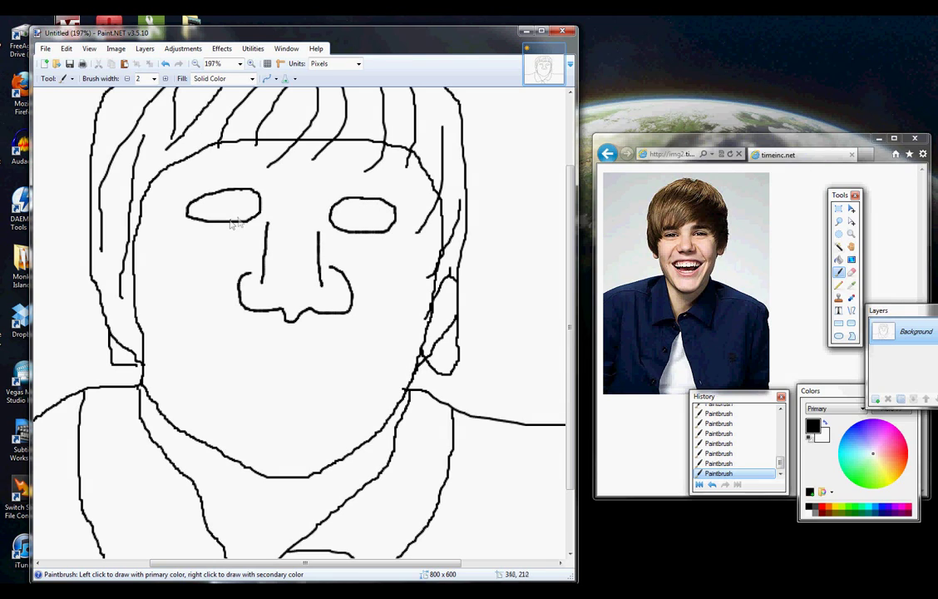
pyautogui.moveTo(242, 193); pyautogui.dragTo(249, 222)
pyautogui.moveTo(219, 205)
pyautogui.mouseDown()
pyautogui.moveTo(227, 216)
pyautogui.moveTo(222, 208)
pyautogui.mouseUp()
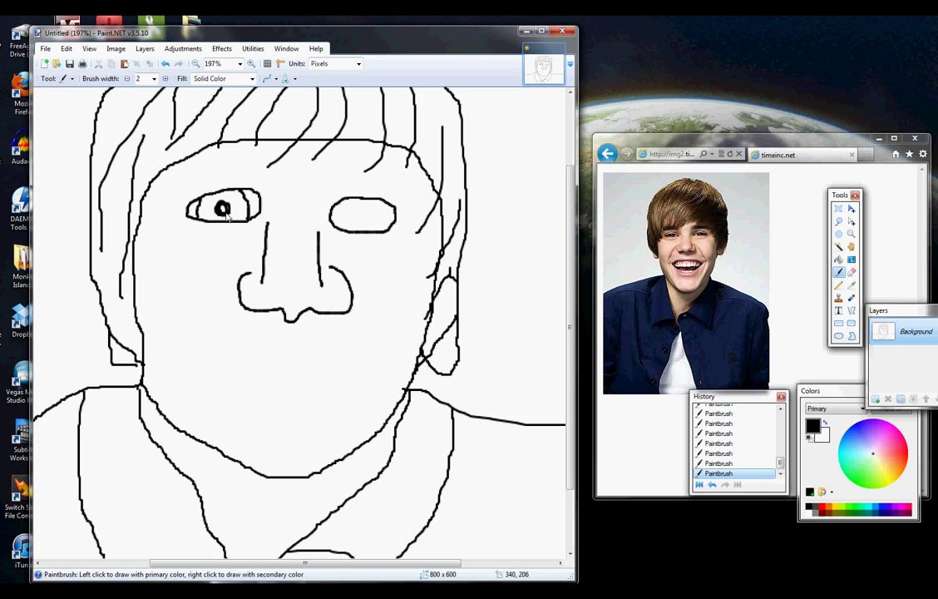
pyautogui.moveTo(365, 211); pyautogui.dragTo(366, 217)
pyautogui.moveTo(379, 201); pyautogui.dragTo(384, 208)
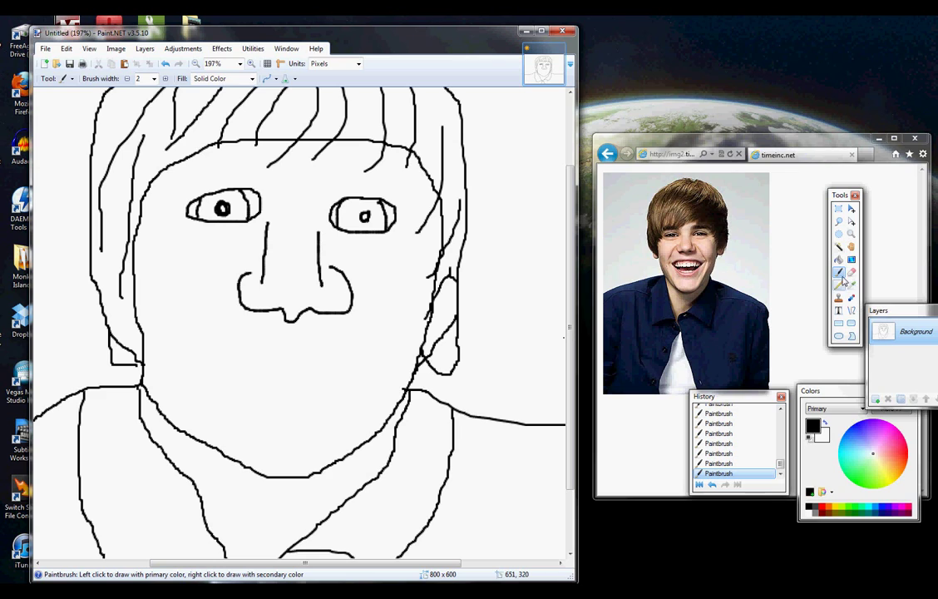
# - Fill the irises of both eyes with dark brown using the Paint Bucket
pyautogui.click(840, 259)
pyautogui.click(905, 468)
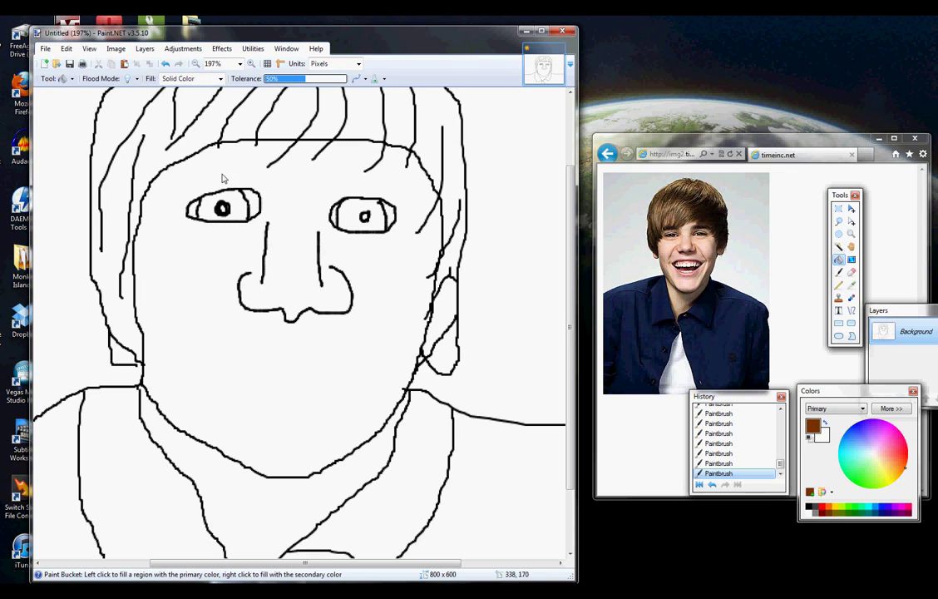
pyautogui.click(245, 212)
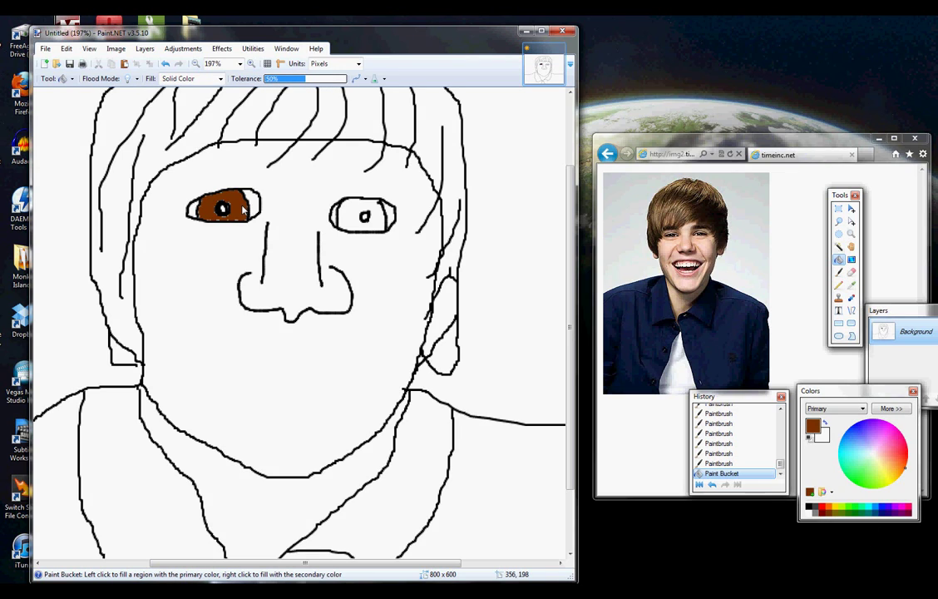
pyautogui.click(356, 217)
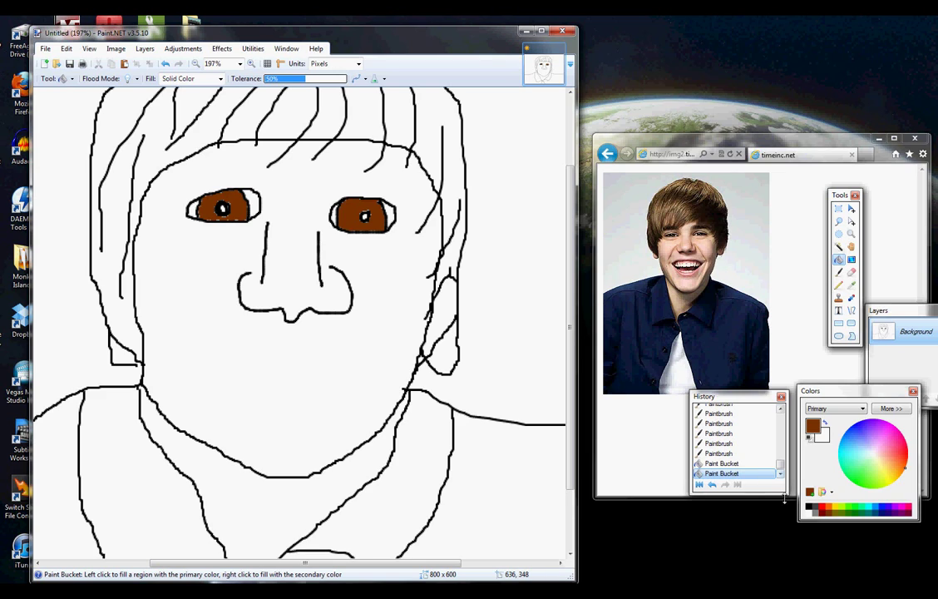
# - Dab small white highlights onto both brown irises with the Paintbrush
pyautogui.click(824, 421)
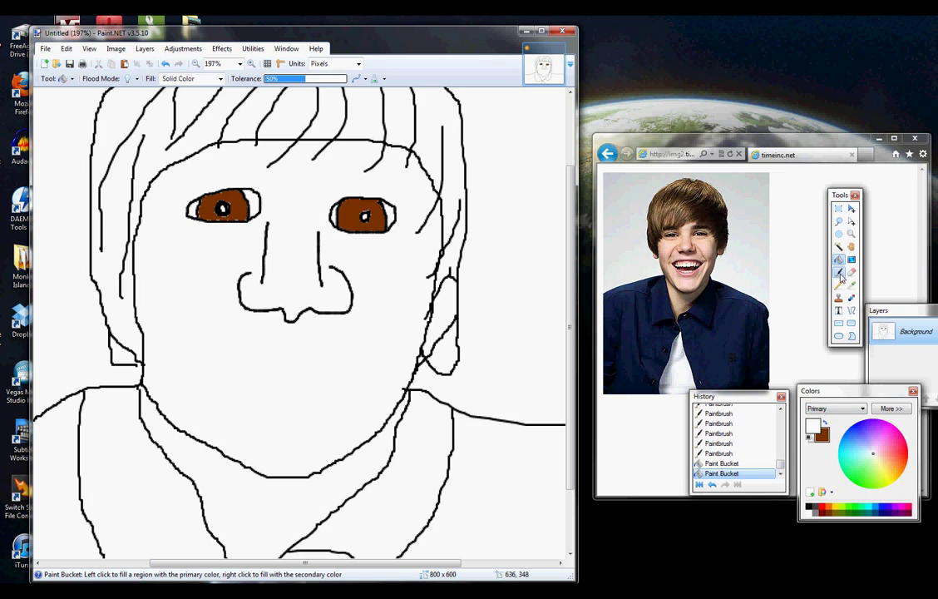
pyautogui.press('b')
pyautogui.click(203, 202)
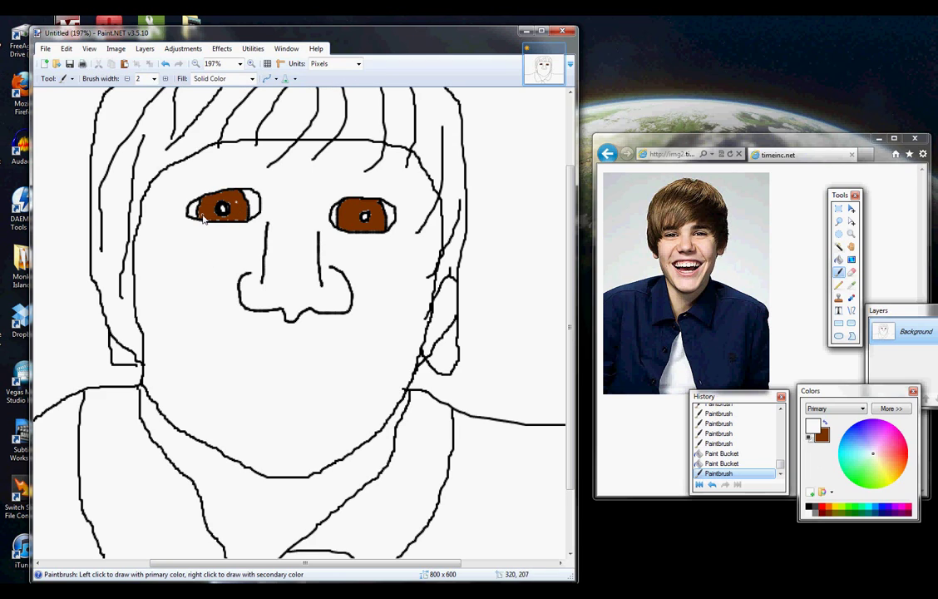
pyautogui.click(241, 200)
pyautogui.click(211, 215)
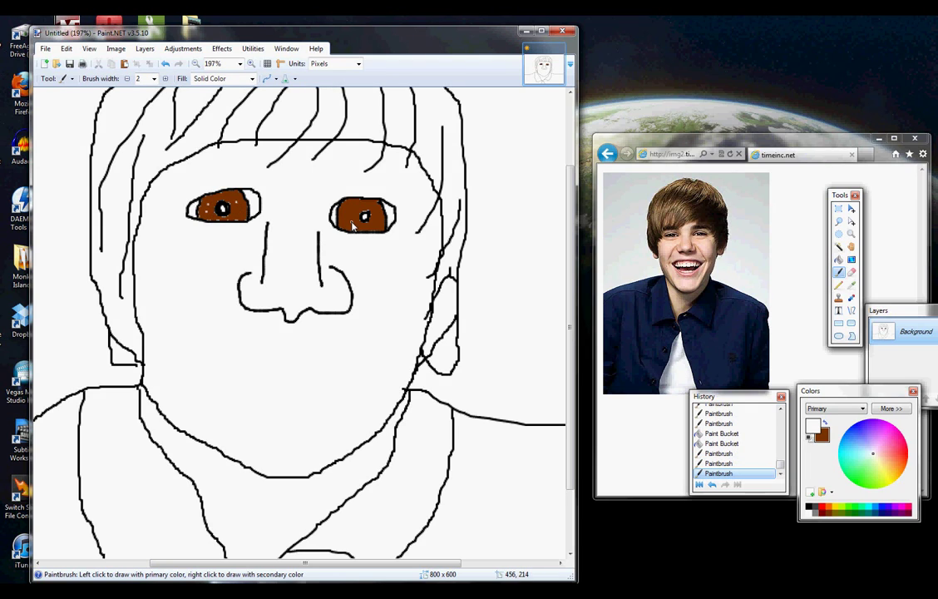
pyautogui.click(353, 223)
pyautogui.click(364, 215)
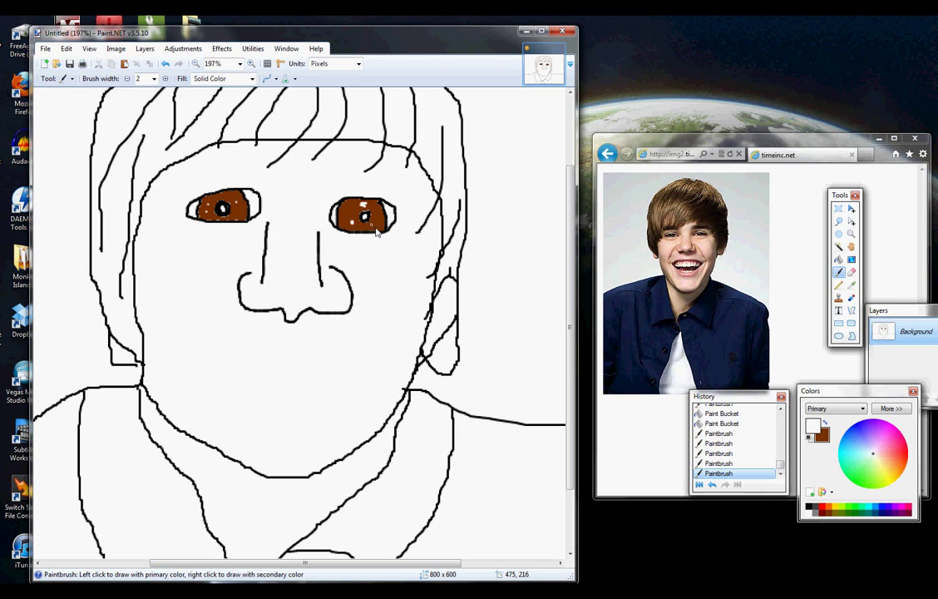
pyautogui.click(223, 204)
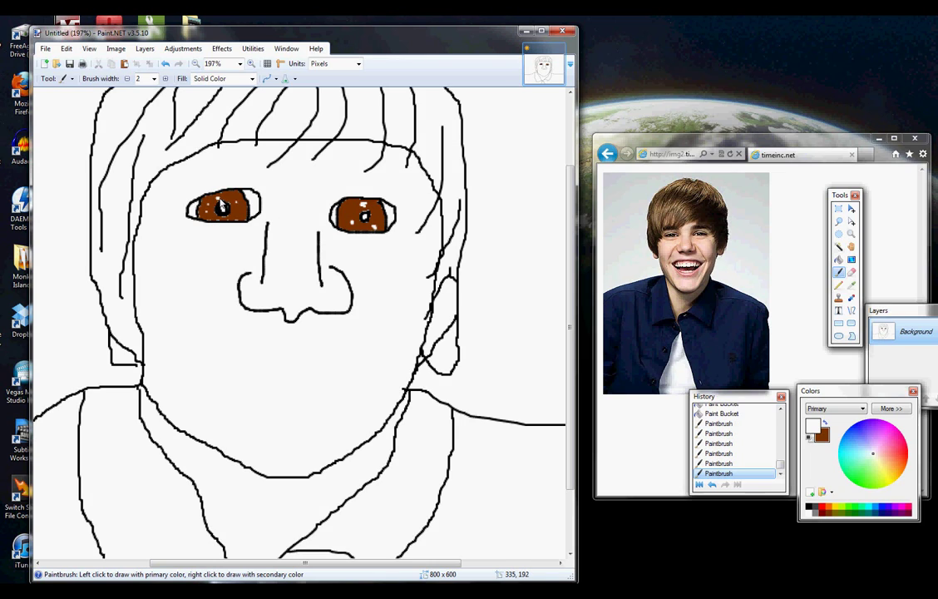
pyautogui.click(221, 203)
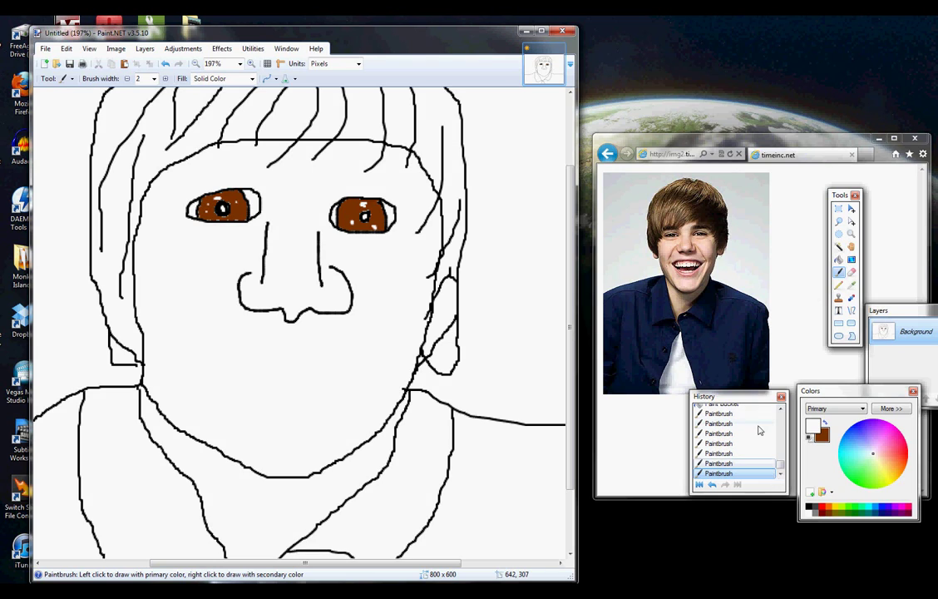
# - Draw black smile lines from the nostrils down both cheeks and an open mouth outline between their lower ends
pyautogui.click(810, 509)
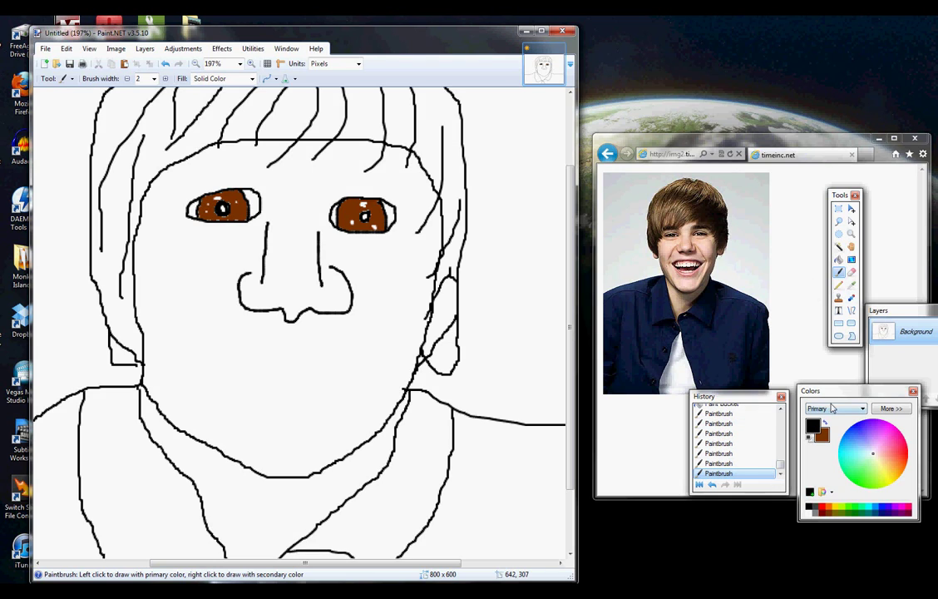
pyautogui.click(809, 438)
pyautogui.moveTo(341, 269)
pyautogui.mouseDown()
pyautogui.moveTo(359, 278)
pyautogui.moveTo(378, 371)
pyautogui.mouseUp()
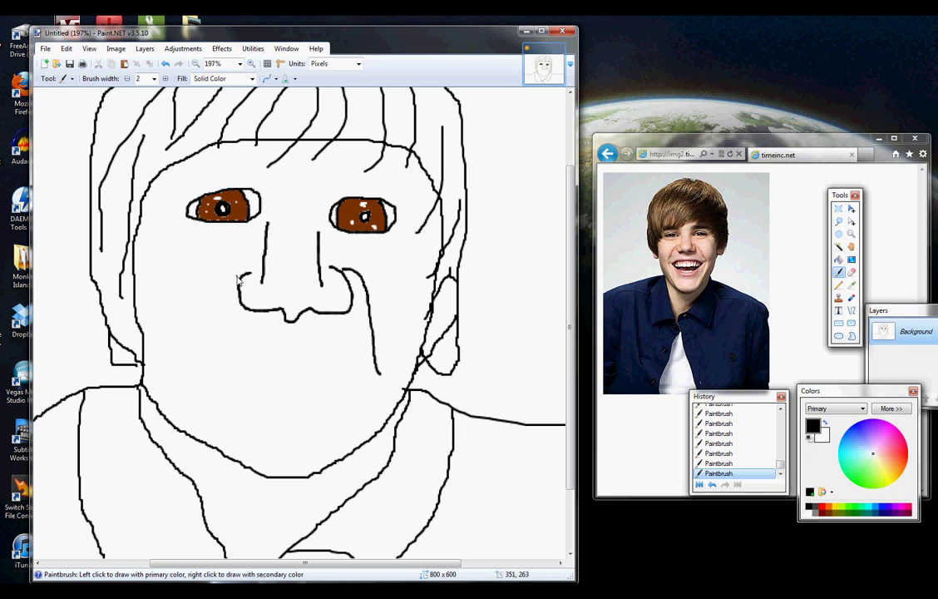
pyautogui.moveTo(237, 278); pyautogui.dragTo(210, 364)
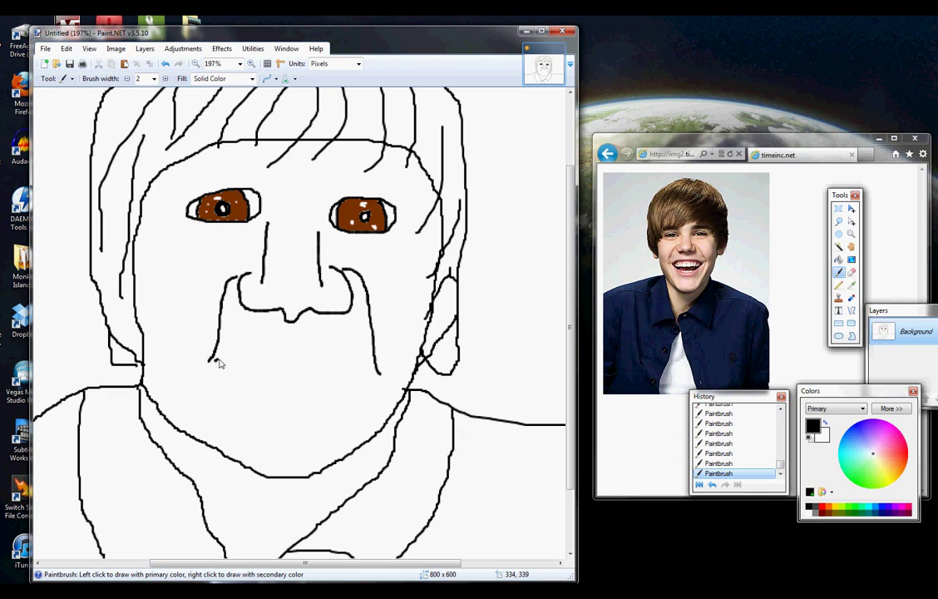
pyautogui.moveTo(217, 359)
pyautogui.mouseDown()
pyautogui.moveTo(286, 347)
pyautogui.moveTo(373, 368)
pyautogui.mouseUp()
pyautogui.click(284, 370)
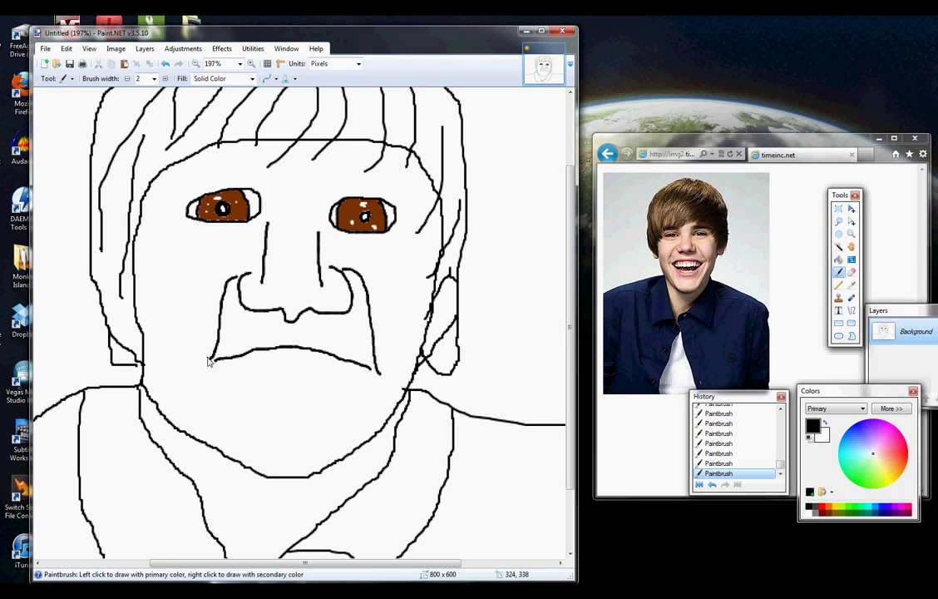
pyautogui.moveTo(209, 361)
pyautogui.mouseDown()
pyautogui.moveTo(229, 407)
pyautogui.moveTo(263, 424)
pyautogui.moveTo(334, 426)
pyautogui.moveTo(359, 410)
pyautogui.moveTo(376, 374)
pyautogui.mouseUp()
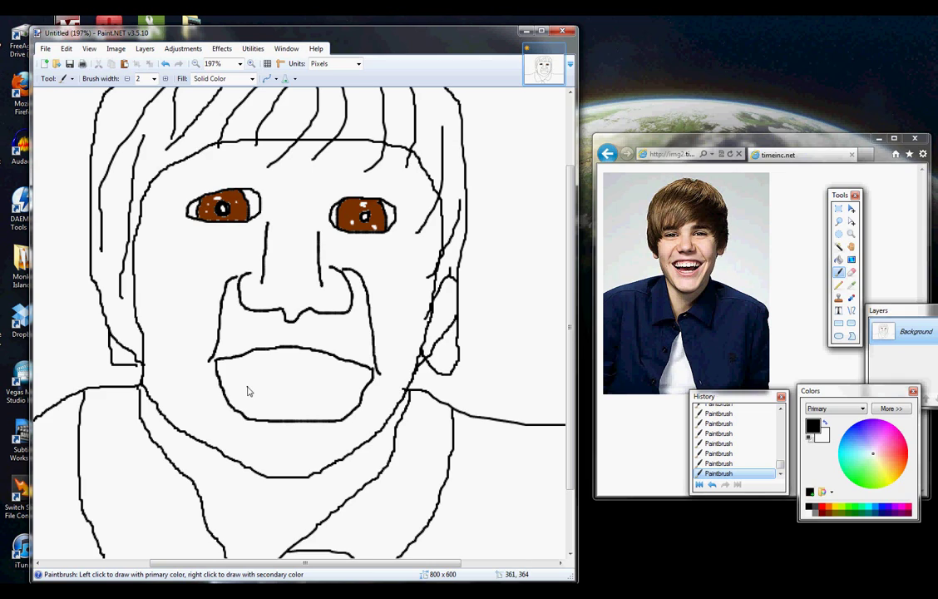
# - Draw a second line just inside the upper and lower edges of the mouth outline to form the lips
pyautogui.moveTo(218, 364)
pyautogui.mouseDown()
pyautogui.moveTo(292, 353)
pyautogui.moveTo(369, 376)
pyautogui.mouseUp()
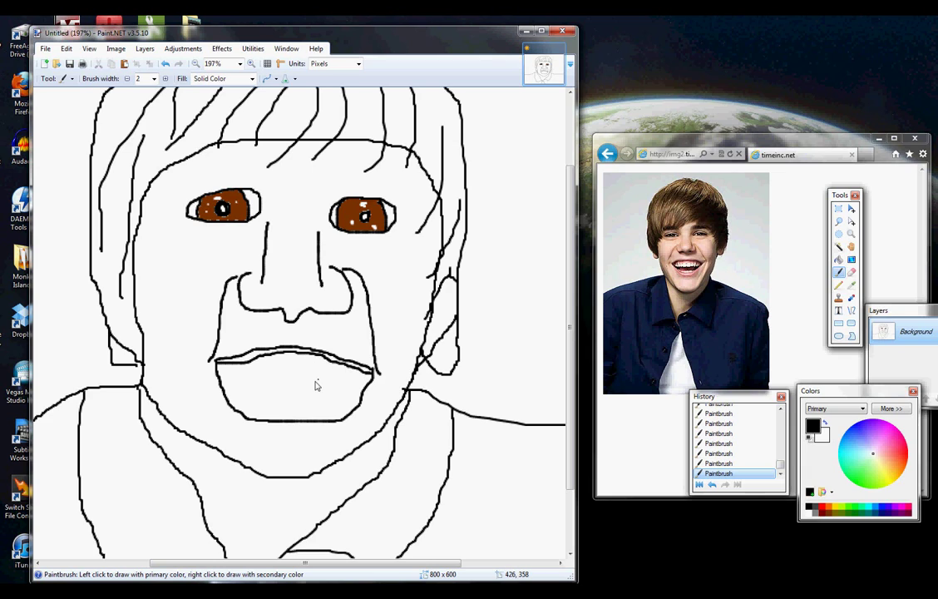
pyautogui.moveTo(219, 368)
pyautogui.mouseDown()
pyautogui.moveTo(237, 403)
pyautogui.moveTo(264, 417)
pyautogui.moveTo(332, 418)
pyautogui.moveTo(359, 398)
pyautogui.mouseUp()
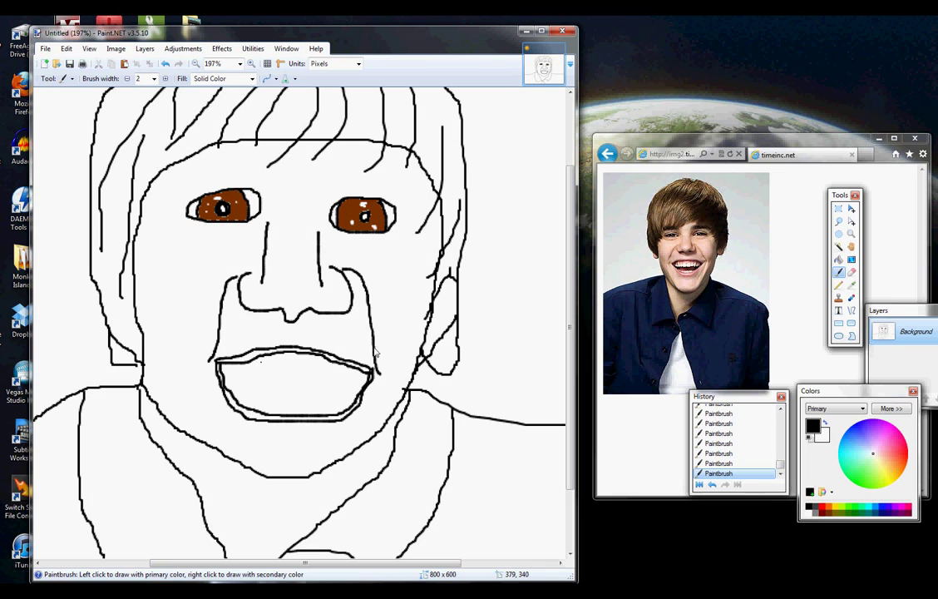
# - Switch to the browser's reference photo, enlarge it around the smiling mouth to examine the teeth, and return to Paint.NET
pyautogui.click(763, 278)
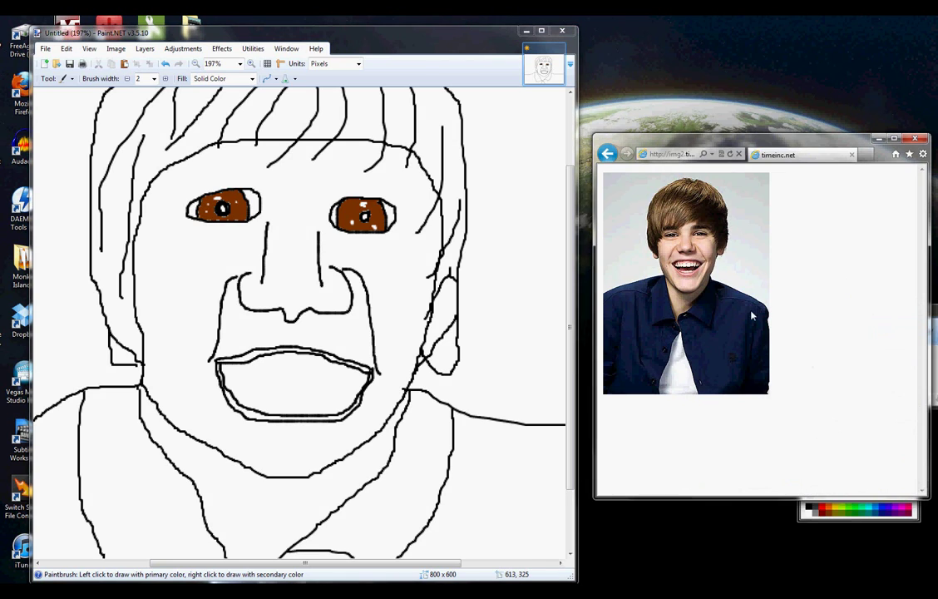
pyautogui.scroll(2, 695, 310)
pyautogui.scroll(4, 788, 358)
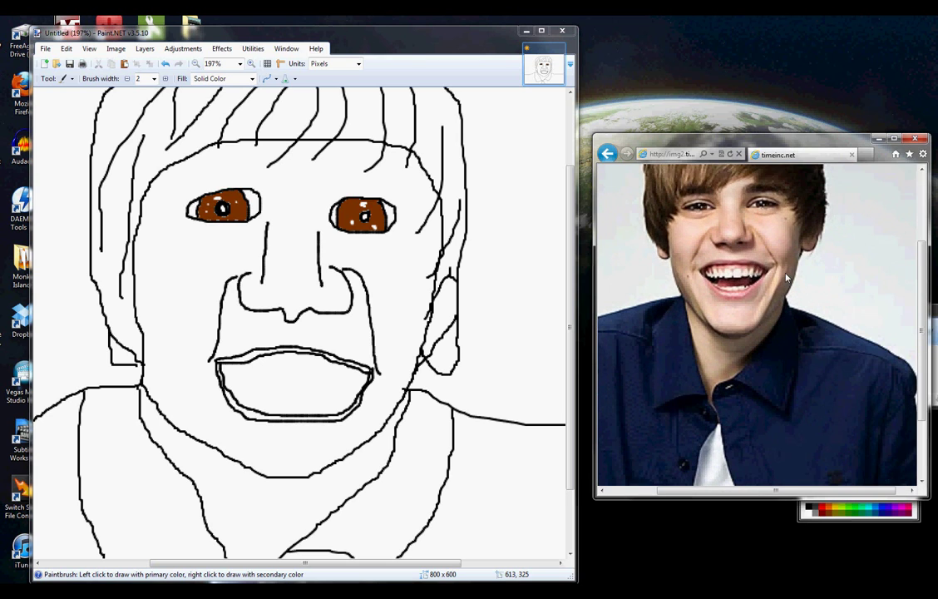
pyautogui.scroll(4, 733, 276)
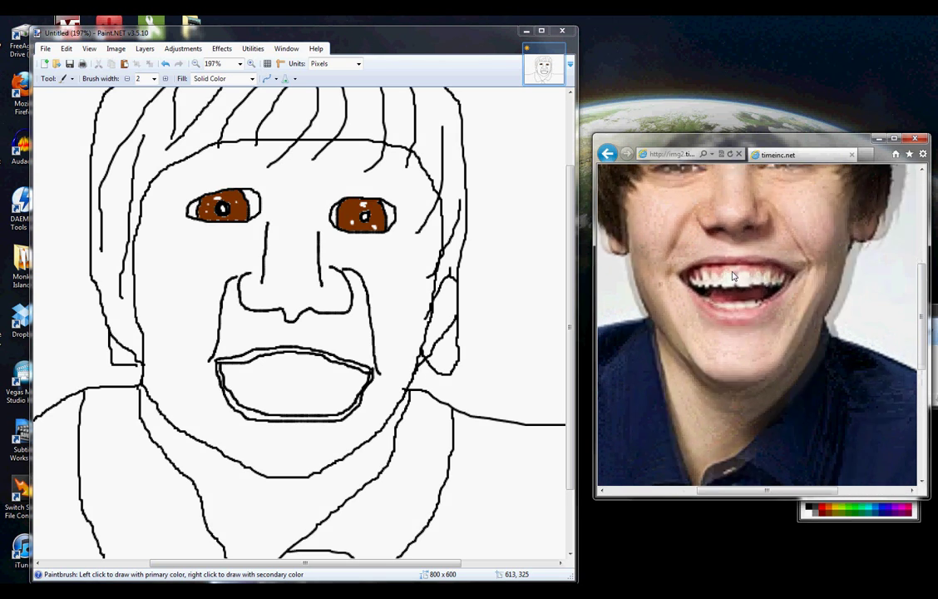
pyautogui.scroll(1, 728, 276)
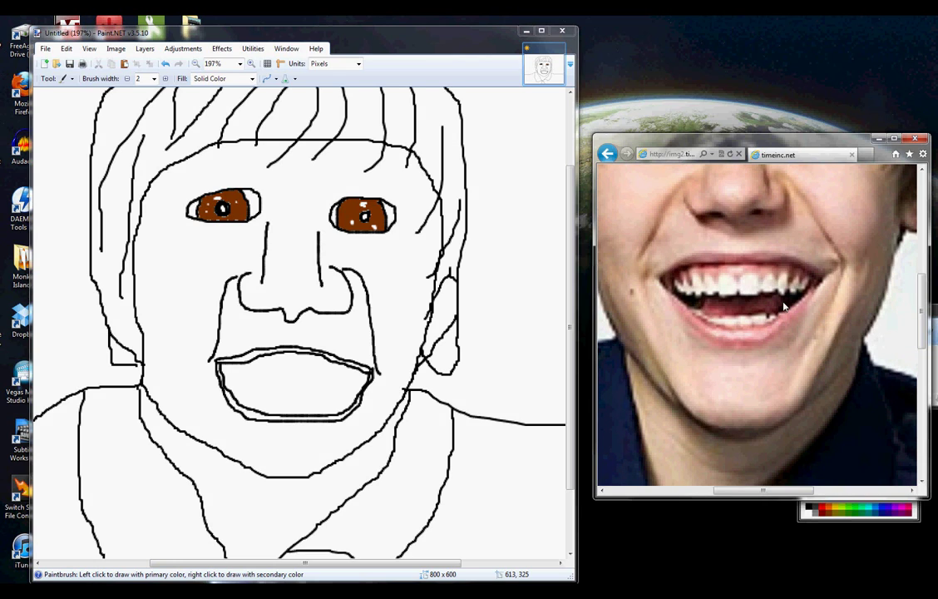
pyautogui.click(375, 42)
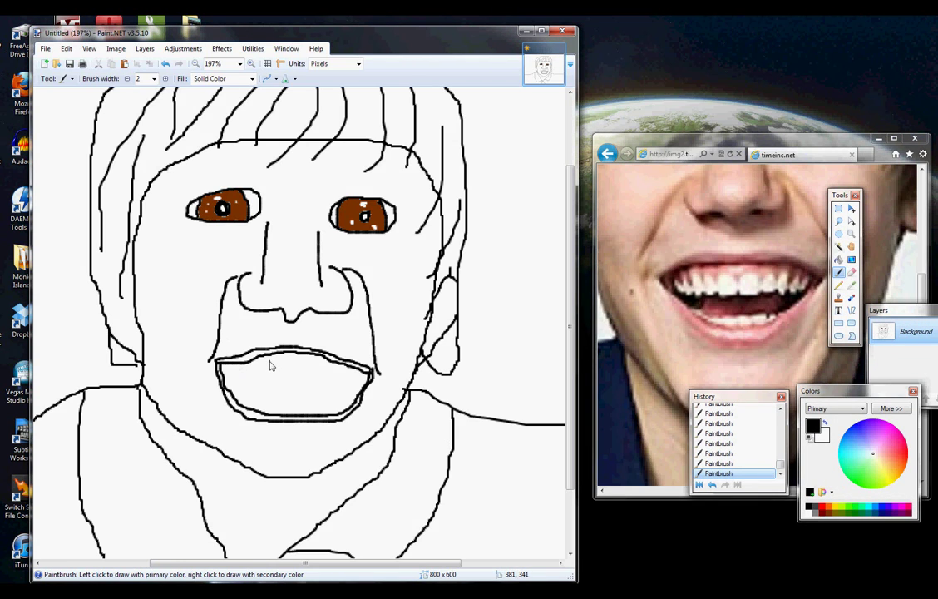
pyautogui.moveTo(270, 366)
pyautogui.mouseDown()
pyautogui.moveTo(270, 387)
pyautogui.moveTo(286, 388)
pyautogui.moveTo(290, 372)
pyautogui.mouseUp()
pyautogui.hotkey('ctrl', 'z')
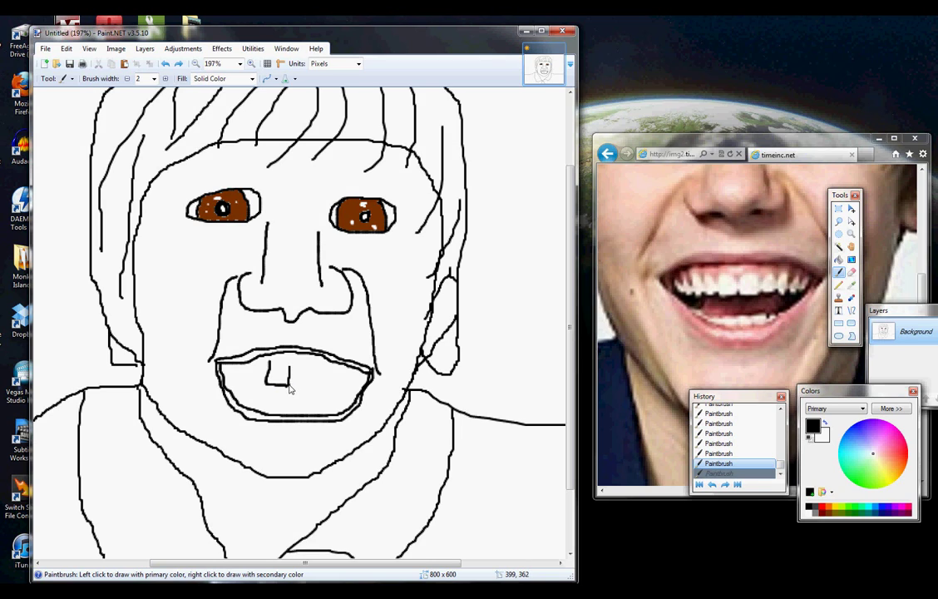
pyautogui.moveTo(292, 387)
pyautogui.mouseDown()
pyautogui.moveTo(306, 381)
pyautogui.moveTo(298, 366)
pyautogui.moveTo(292, 373)
pyautogui.mouseUp()
pyautogui.hotkey('ctrl', 'z')
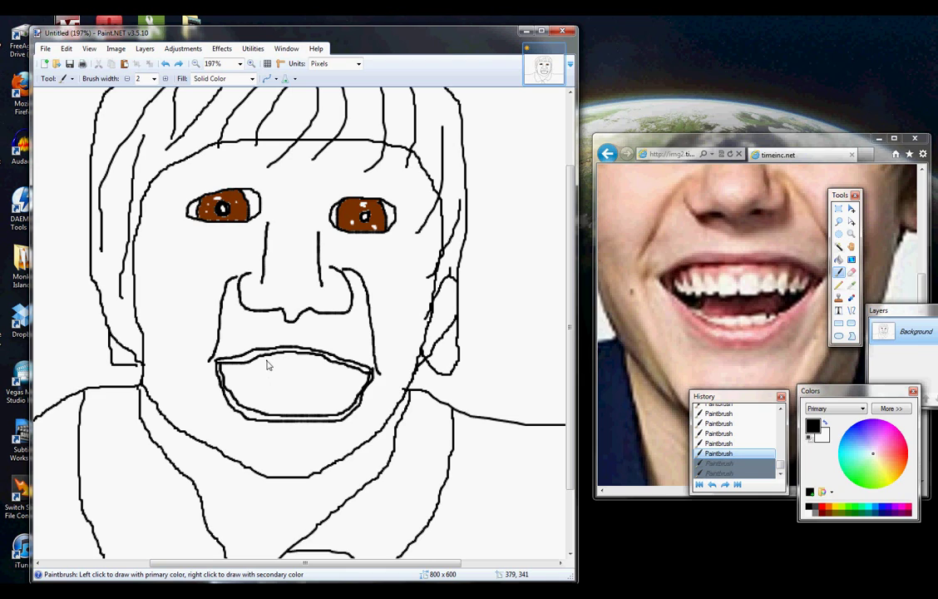
pyautogui.hotkey('ctrl', 'y')
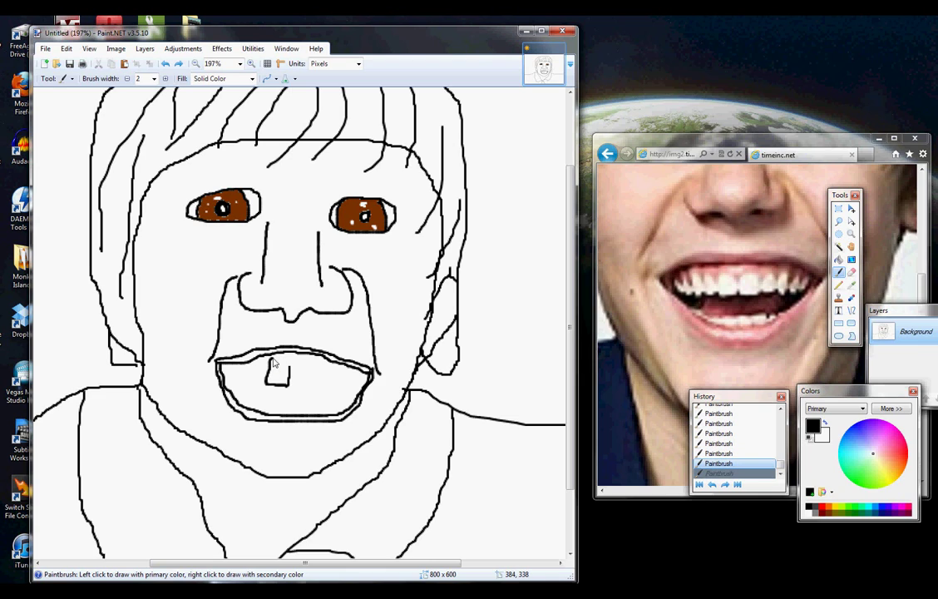
pyautogui.moveTo(290, 363)
pyautogui.mouseDown()
pyautogui.moveTo(312, 369)
pyautogui.moveTo(312, 379)
pyautogui.moveTo(288, 387)
pyautogui.mouseUp()
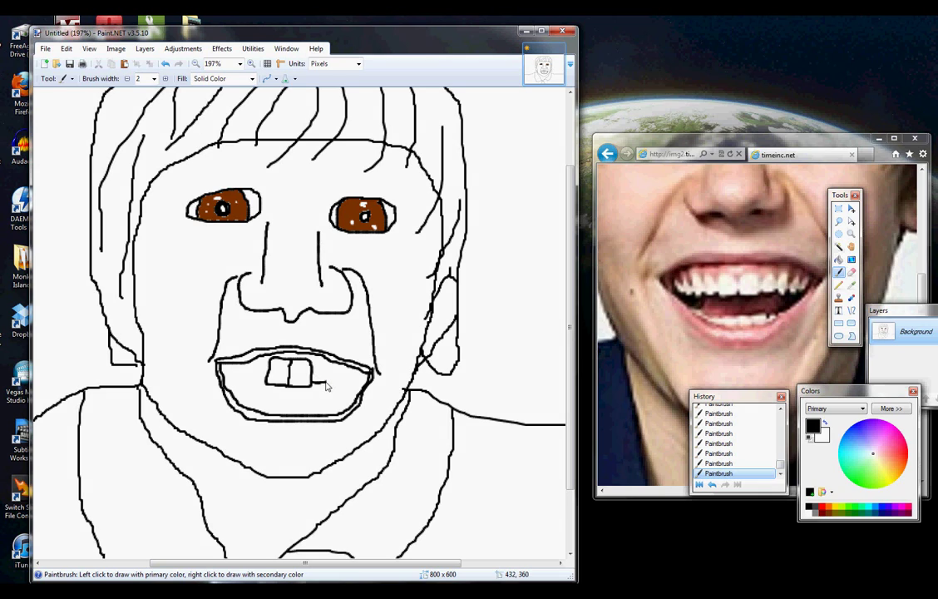
pyautogui.moveTo(327, 364)
pyautogui.mouseDown()
pyautogui.moveTo(327, 381)
pyautogui.moveTo(313, 383)
pyautogui.mouseUp()
pyautogui.hotkey('ctrl', 'z')
pyautogui.hotkey('ctrl', 'z')
pyautogui.hotkey('ctrl', 'z')
pyautogui.hotkey('ctrl', 'z')
pyautogui.hotkey('ctrl', 'z')
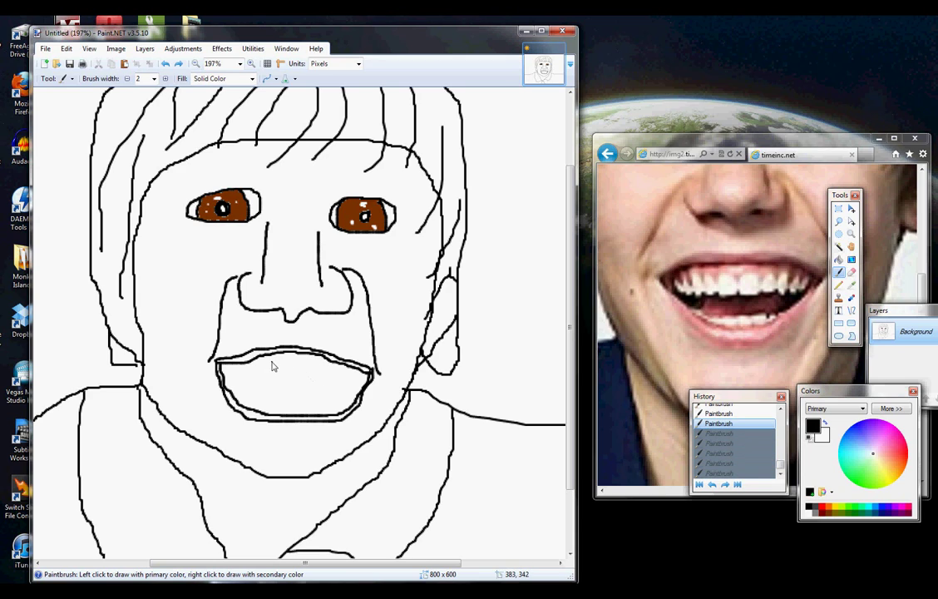
# - Draw rows of upper and lower teeth inside the mouth, with a curved tongue line above the lower teeth
pyautogui.moveTo(275, 359)
pyautogui.mouseDown()
pyautogui.moveTo(288, 376)
pyautogui.moveTo(288, 357)
pyautogui.moveTo(301, 360)
pyautogui.moveTo(294, 377)
pyautogui.mouseUp()
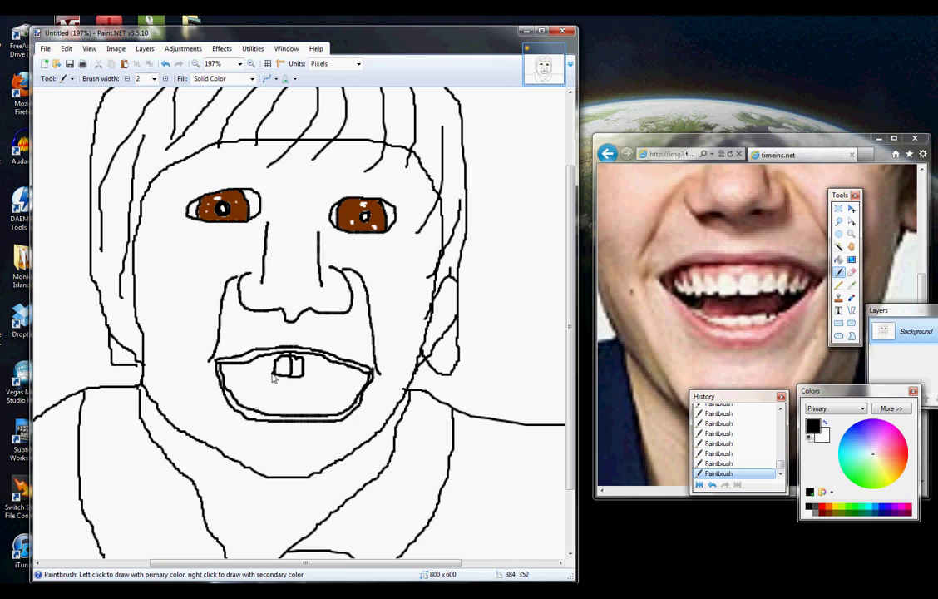
pyautogui.moveTo(260, 369)
pyautogui.mouseDown()
pyautogui.moveTo(262, 359)
pyautogui.moveTo(276, 365)
pyautogui.moveTo(266, 377)
pyautogui.mouseUp()
pyautogui.moveTo(239, 364); pyautogui.dragTo(232, 374)
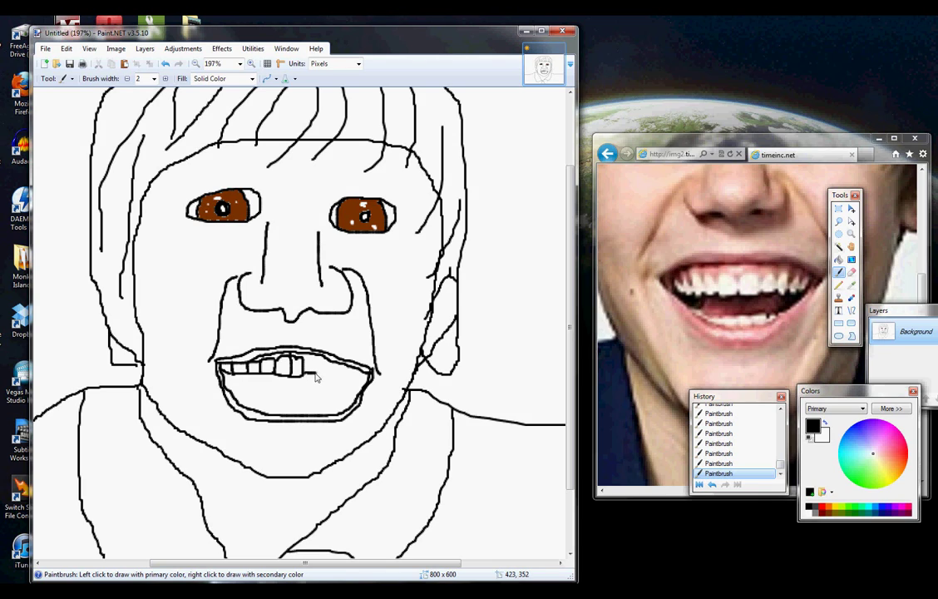
pyautogui.moveTo(317, 359)
pyautogui.mouseDown()
pyautogui.moveTo(318, 371)
pyautogui.moveTo(334, 361)
pyautogui.moveTo(322, 362)
pyautogui.moveTo(351, 375)
pyautogui.mouseUp()
pyautogui.moveTo(261, 408); pyautogui.dragTo(309, 407)
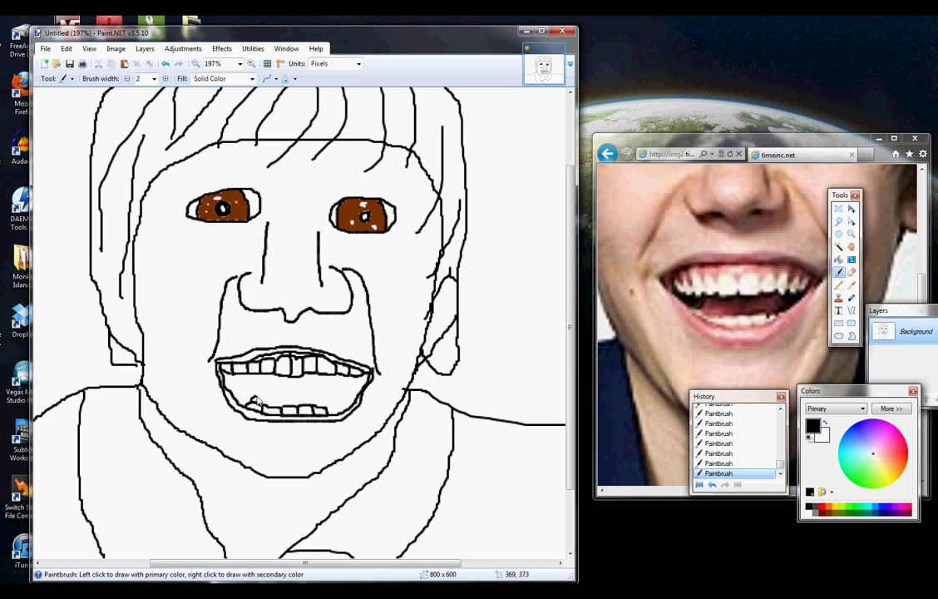
pyautogui.moveTo(249, 400); pyautogui.dragTo(352, 402)
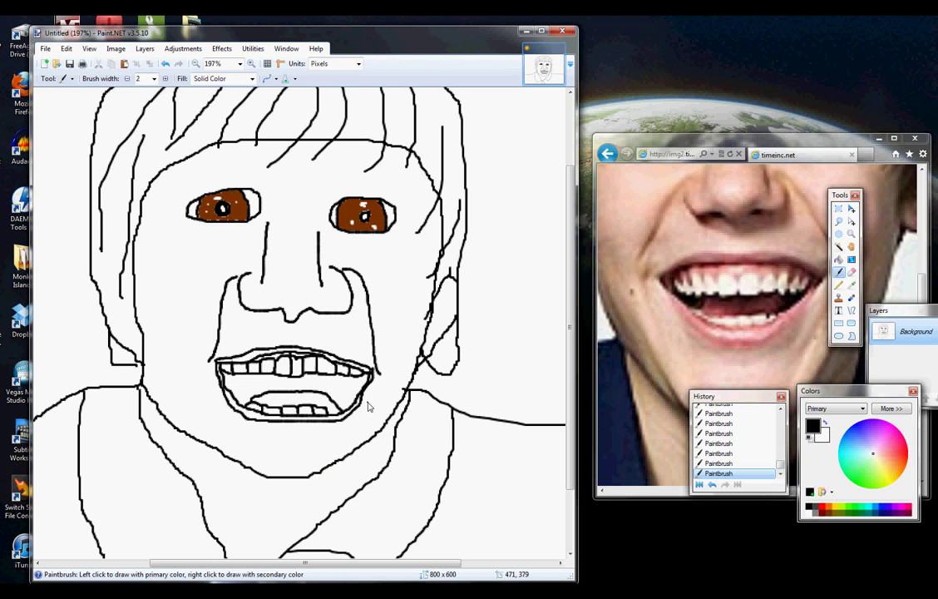
# - Check the whole face in the browser's reference photo, and draw crease lines beside the chin and small moles on the cheeks in Paint.NET
pyautogui.click(722, 337)
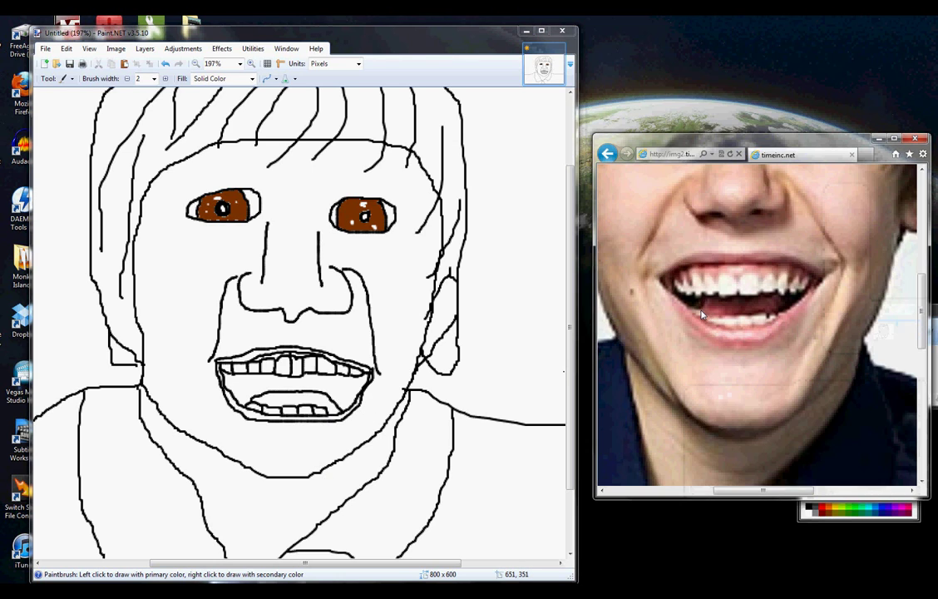
pyautogui.scroll(-3, 701, 314)
pyautogui.scroll(-3, 701, 313)
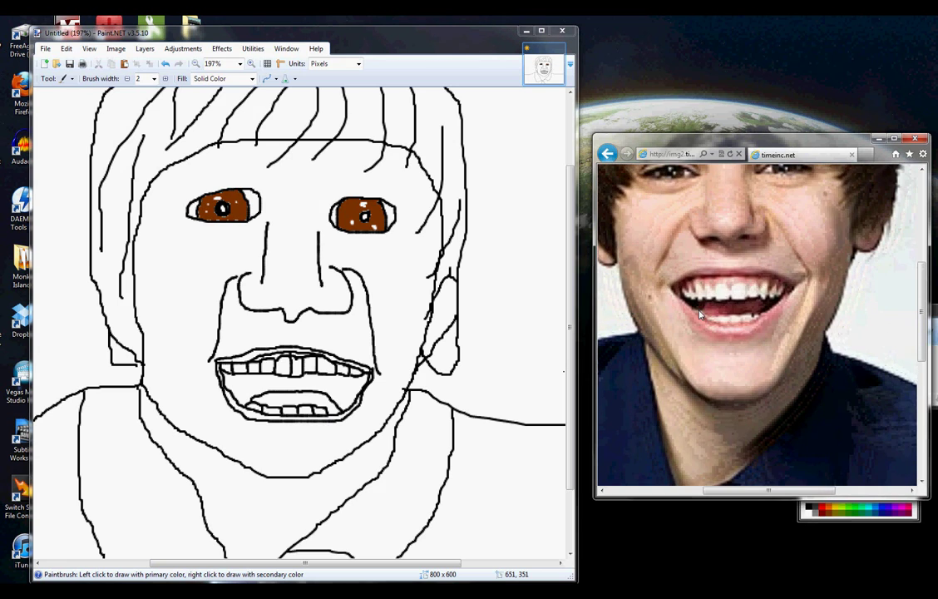
pyautogui.scroll(-3, 701, 312)
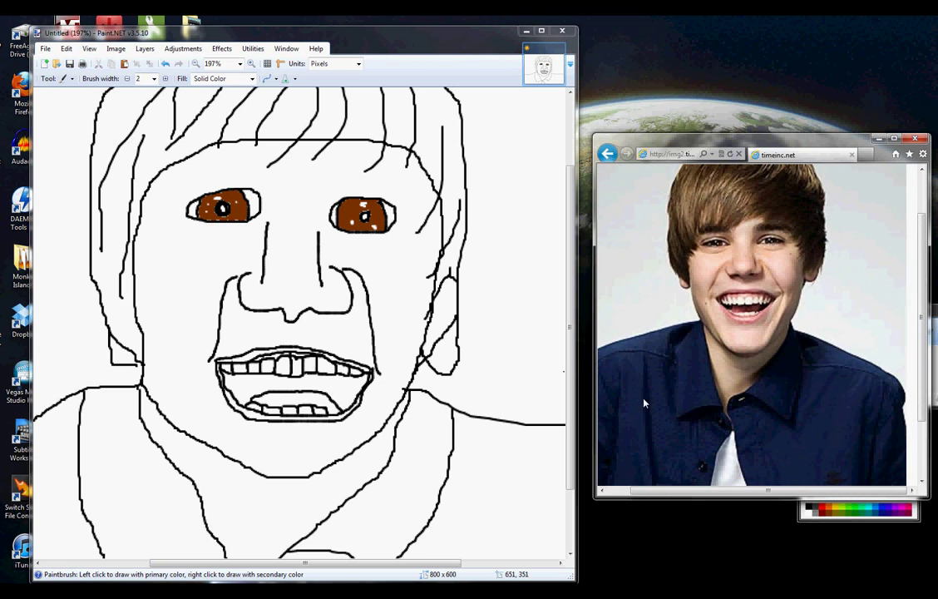
pyautogui.click(198, 400)
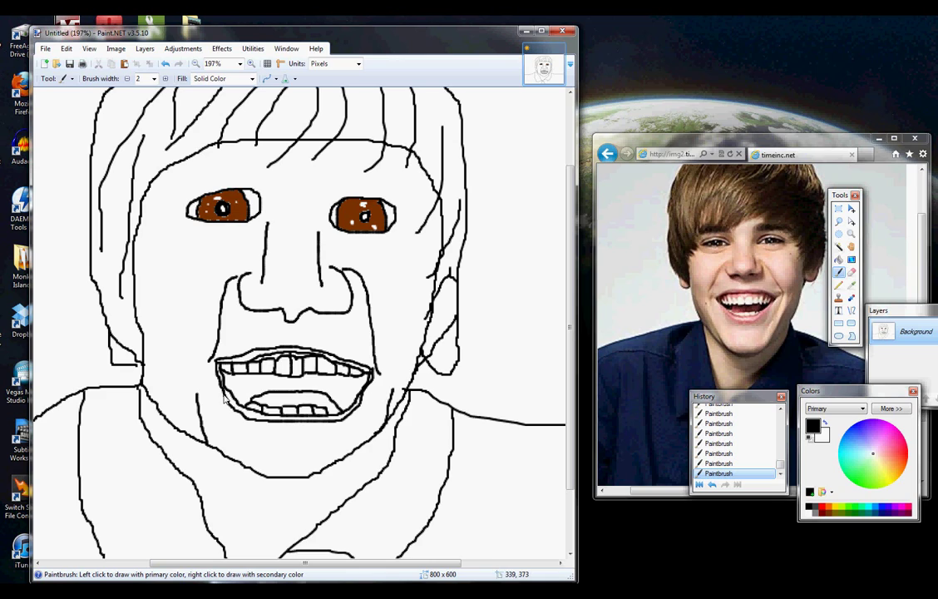
pyautogui.click(179, 386)
# - Scribble thick black eyebrows above both eyes
pyautogui.moveTo(185, 188)
pyautogui.mouseDown()
pyautogui.moveTo(226, 175)
pyautogui.moveTo(251, 175)
pyautogui.moveTo(257, 186)
pyautogui.moveTo(248, 169)
pyautogui.moveTo(184, 183)
pyautogui.mouseUp()
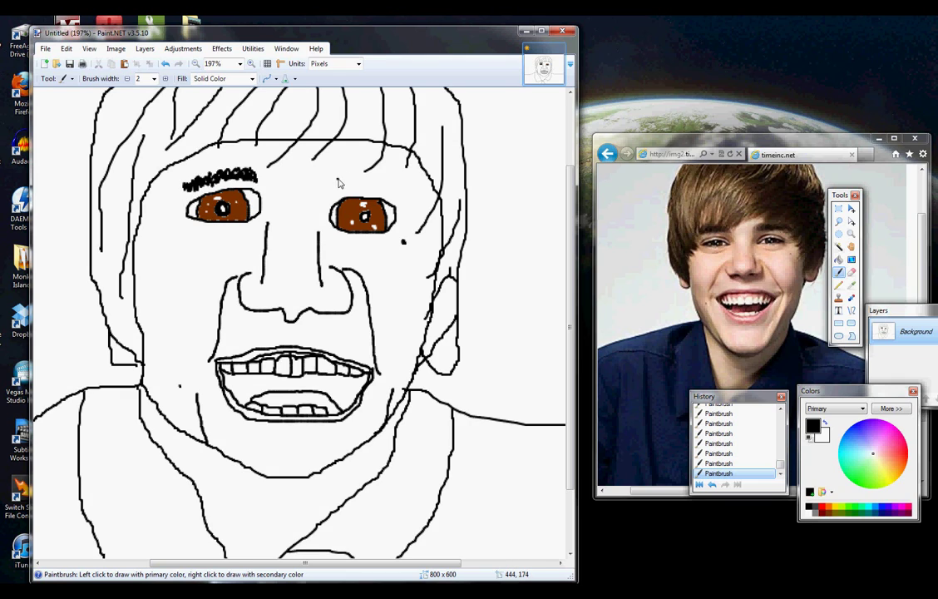
pyautogui.moveTo(341, 177); pyautogui.dragTo(366, 189)
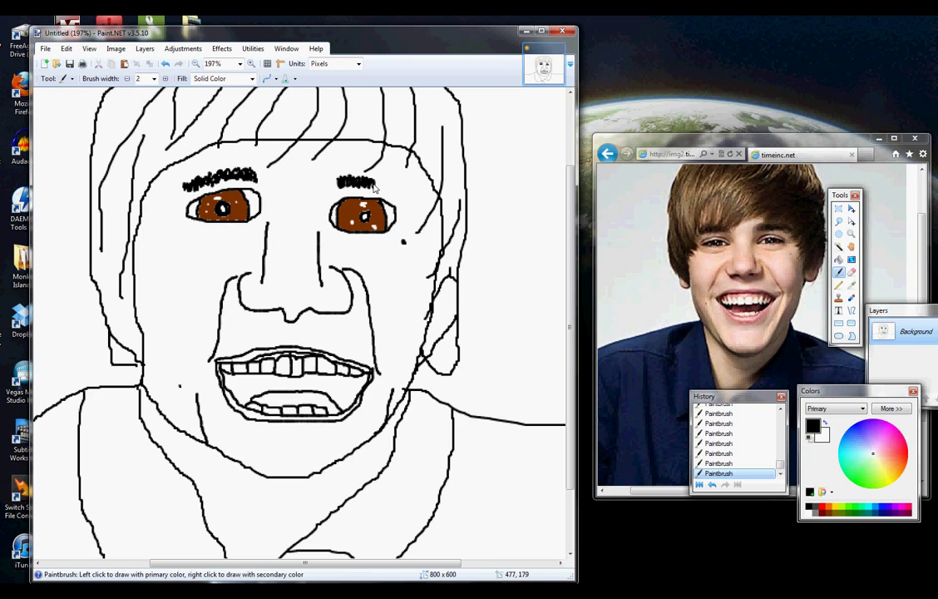
pyautogui.moveTo(376, 186); pyautogui.dragTo(377, 192)
pyautogui.moveTo(389, 192)
pyautogui.mouseDown()
pyautogui.moveTo(399, 196)
pyautogui.moveTo(350, 177)
pyautogui.moveTo(332, 185)
pyautogui.mouseUp()
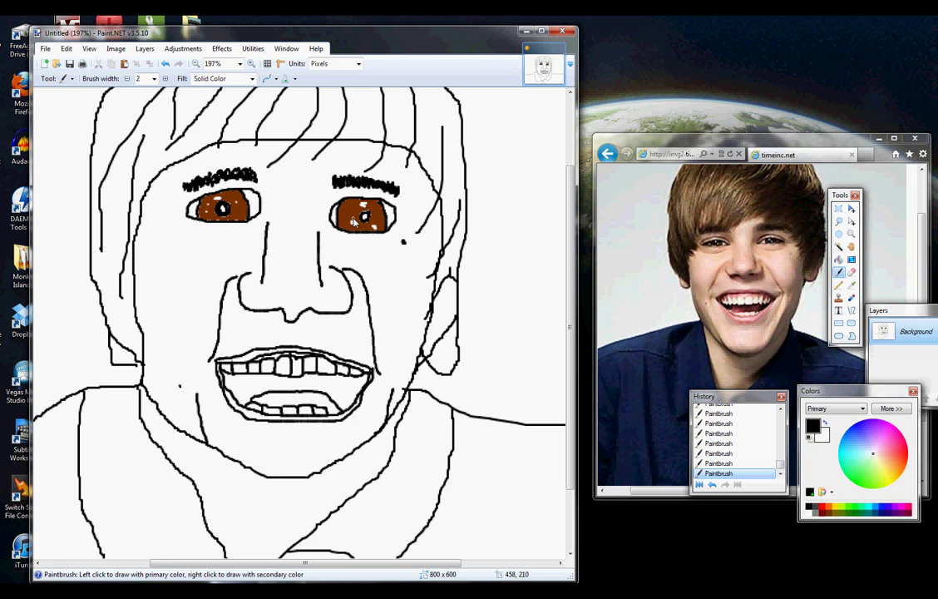
# - Fill the face with light orange using the Paint Bucket, and undo a trial fill of the neck
pyautogui.hotkey('ctrl', '-')
pyautogui.hotkey('ctrl', '-')
pyautogui.hotkey('ctrl', '-')
pyautogui.hotkey('ctrl', '-')
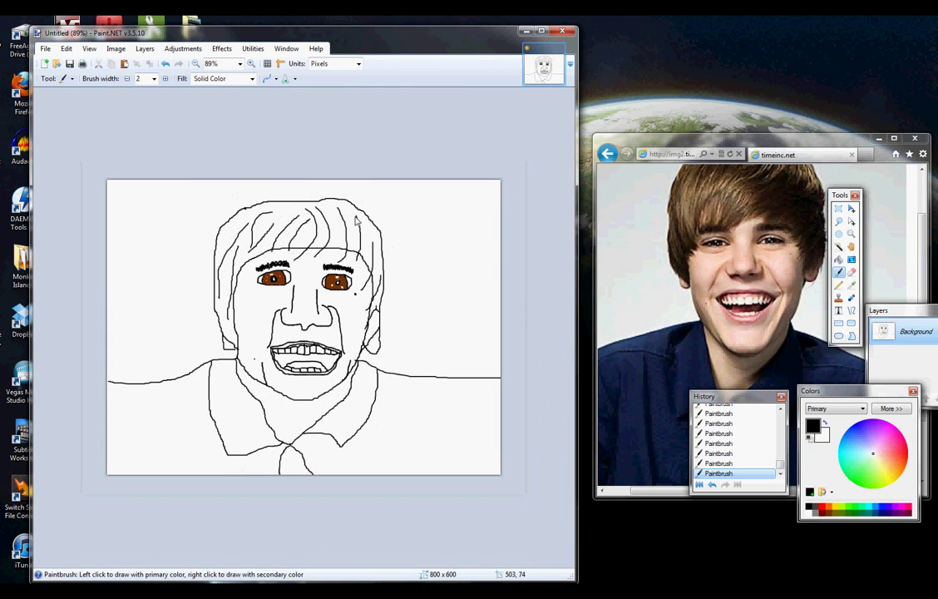
pyautogui.hotkey('ctrl', '+')
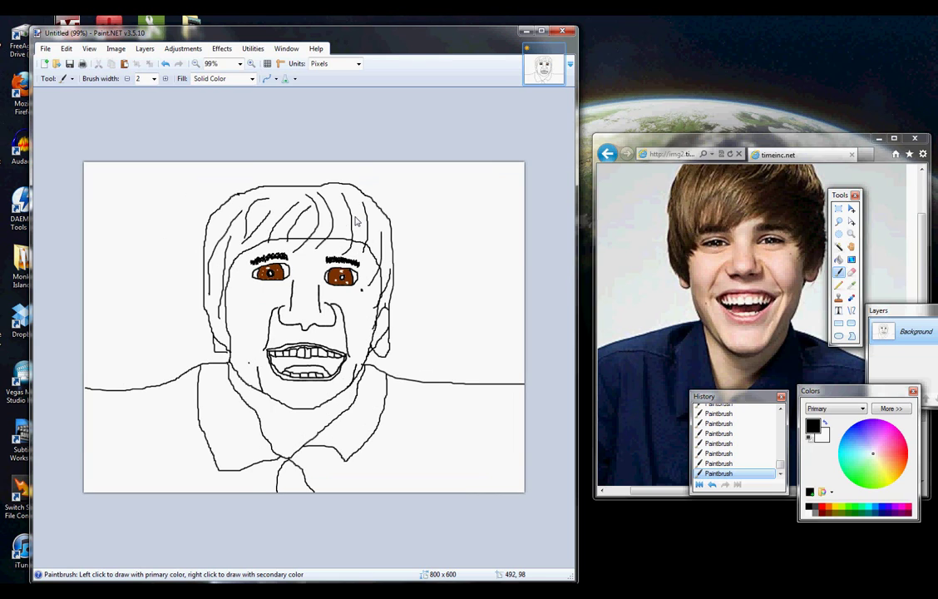
pyautogui.click(840, 261)
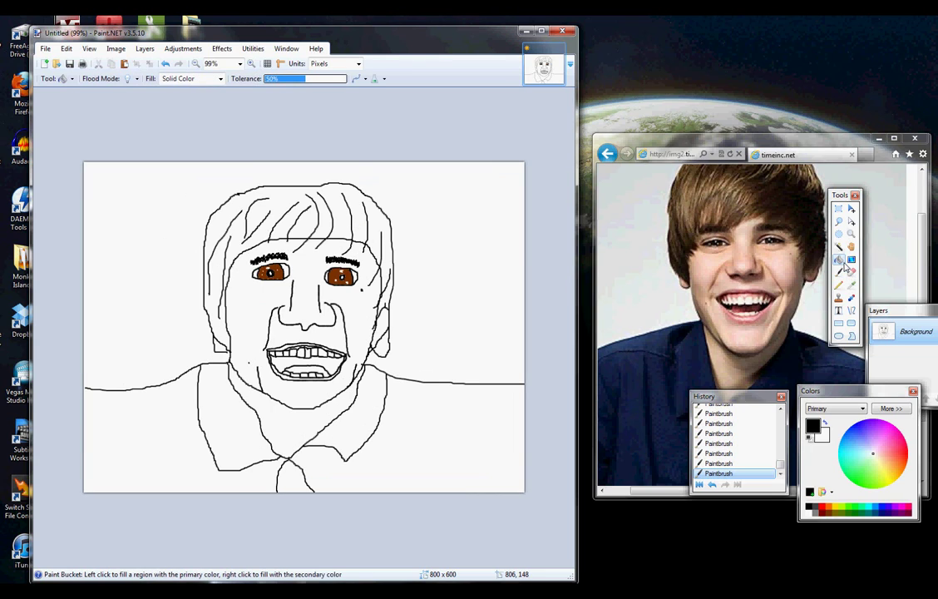
pyautogui.click(885, 464)
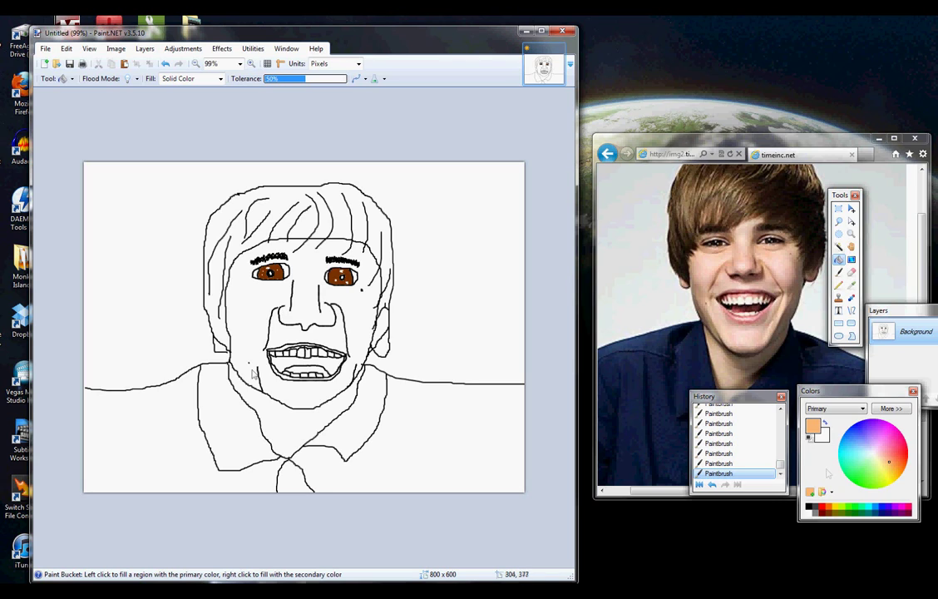
pyautogui.click(227, 299)
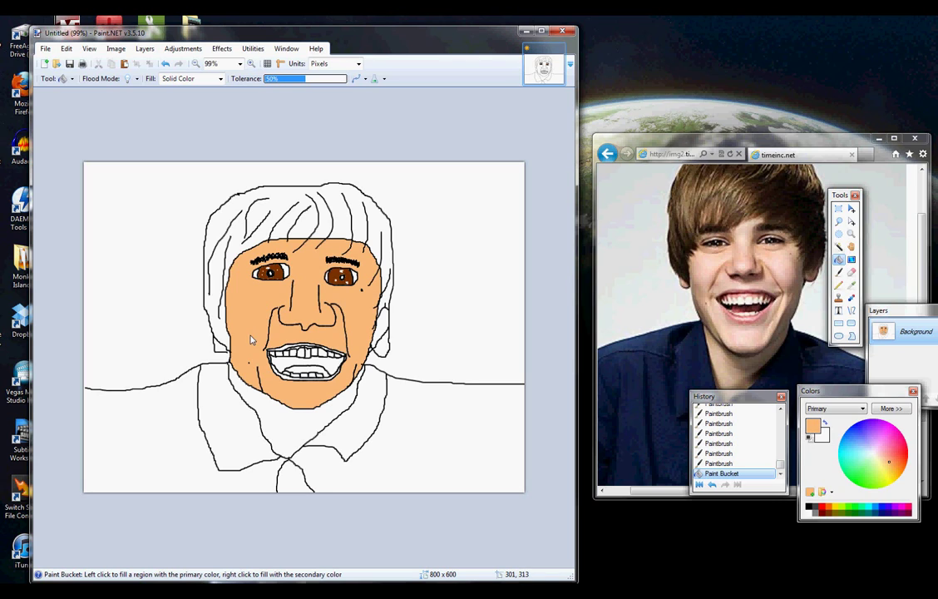
pyautogui.click(287, 433)
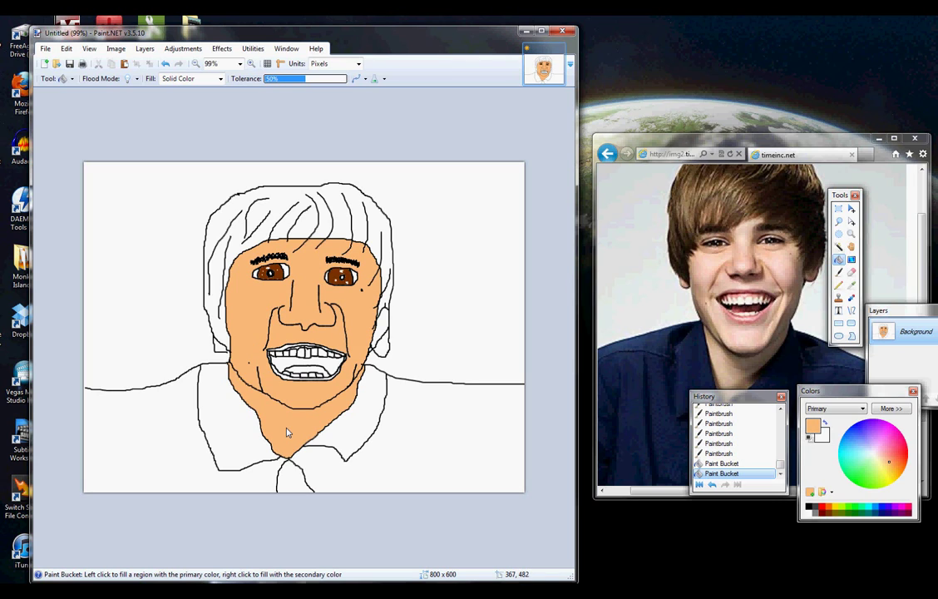
pyautogui.hotkey('ctrl', 'z')
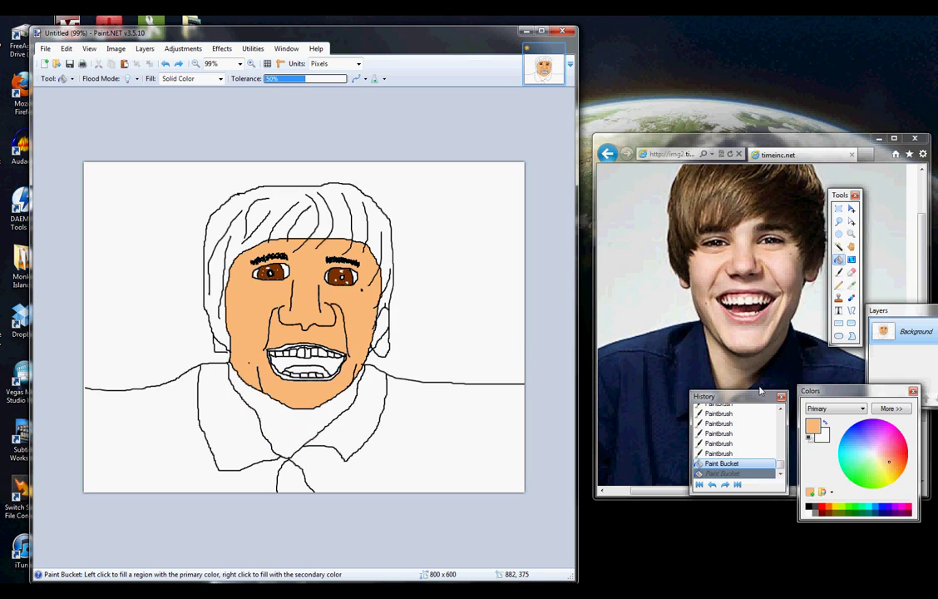
# - Fill the hair with dark brown using the Paint Bucket
pyautogui.click(896, 460)
pyautogui.click(900, 473)
pyautogui.click(910, 470)
pyautogui.click(911, 474)
pyautogui.click(911, 471)
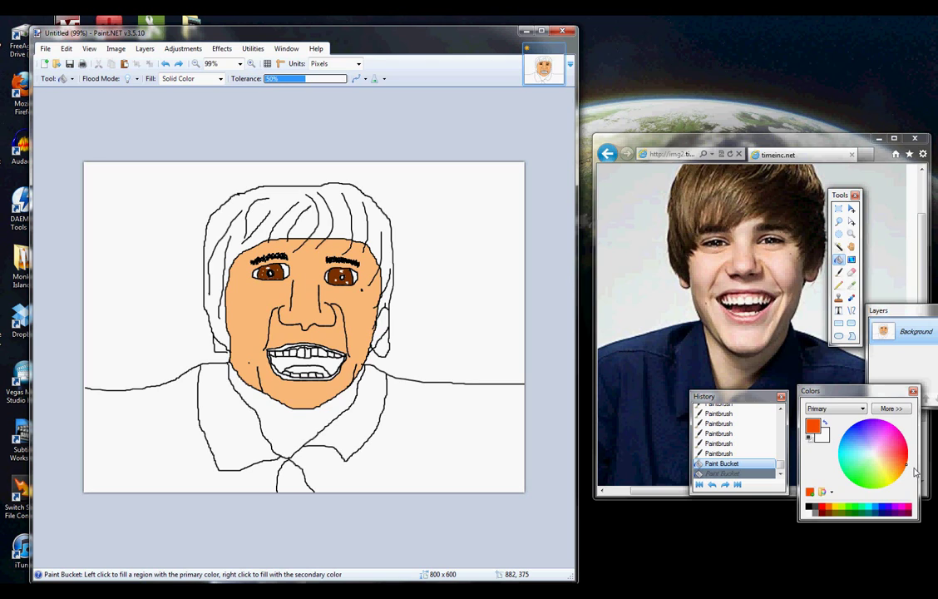
pyautogui.click(828, 514)
pyautogui.click(286, 209)
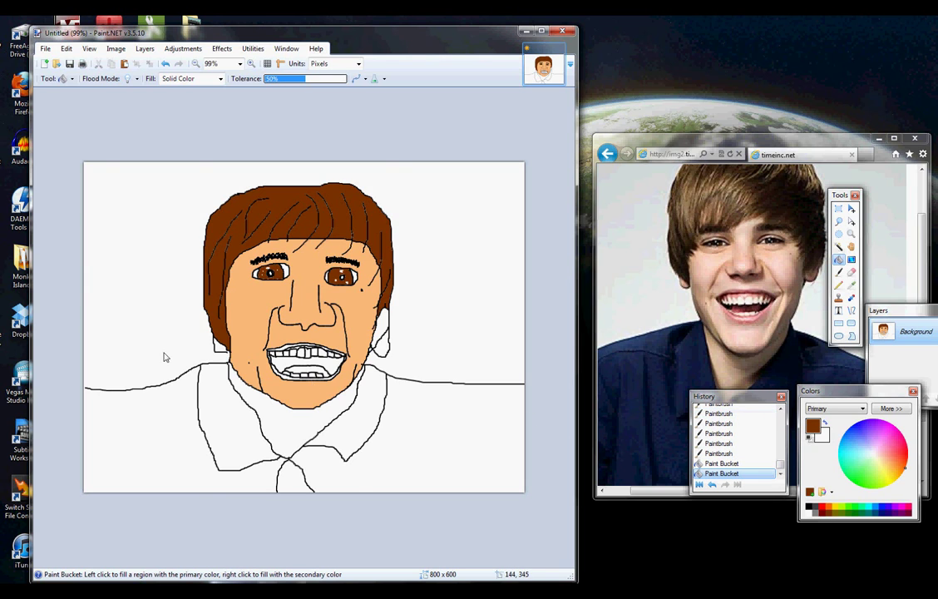
# - Close the gap between the lower edge of the ear beside the brown sideburn and the face outline with a black Paintbrush dab
pyautogui.hotkey('ctrl', '+')
pyautogui.scroll(5, 170, 359)
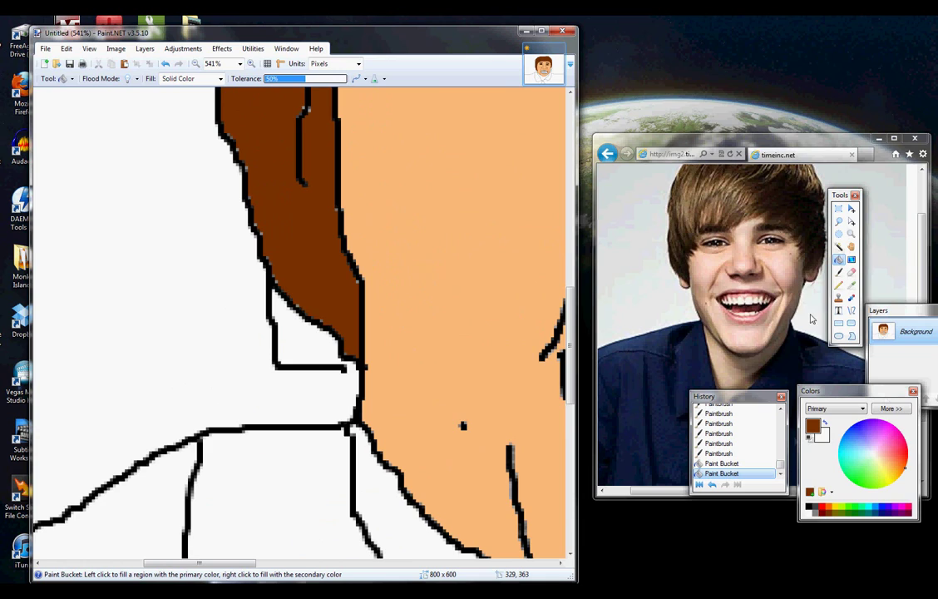
pyautogui.click(808, 436)
pyautogui.click(838, 272)
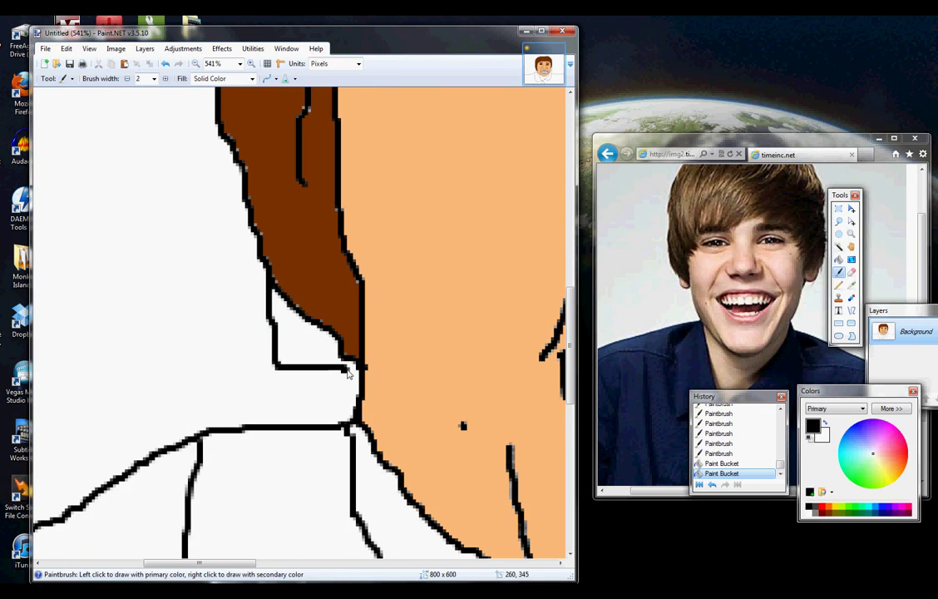
pyautogui.click(358, 369)
pyautogui.scroll(-5, 353, 376)
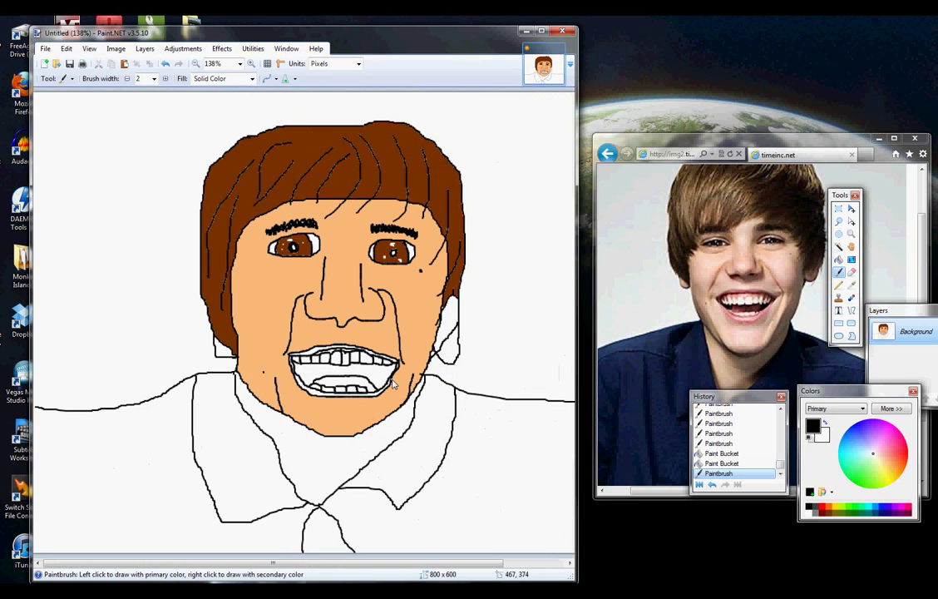
# - Fill the white hair section beside the ear below the brown sideburn with dark brown using the Paint Bucket
pyautogui.scroll(3, 454, 376)
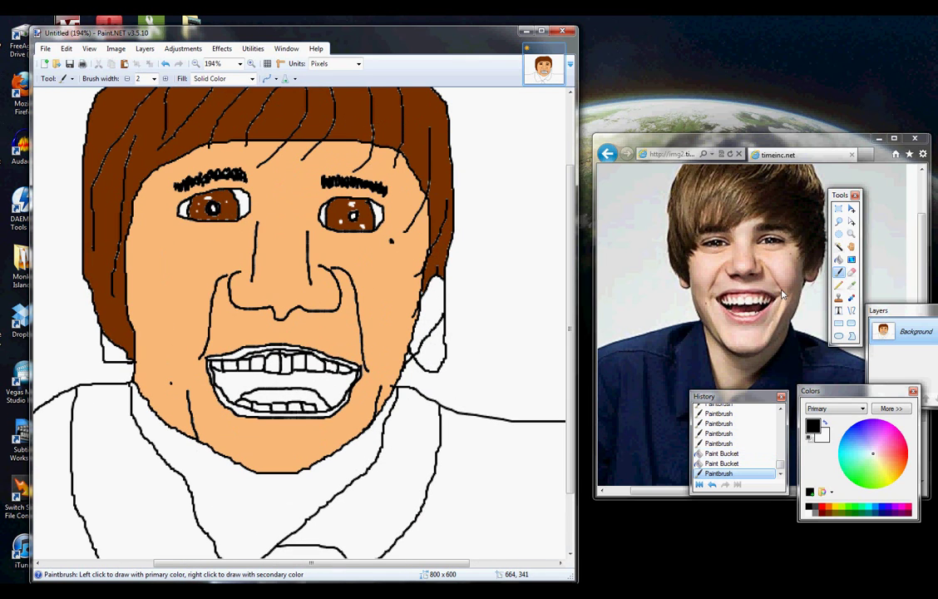
pyautogui.click(839, 260)
pyautogui.click(833, 510)
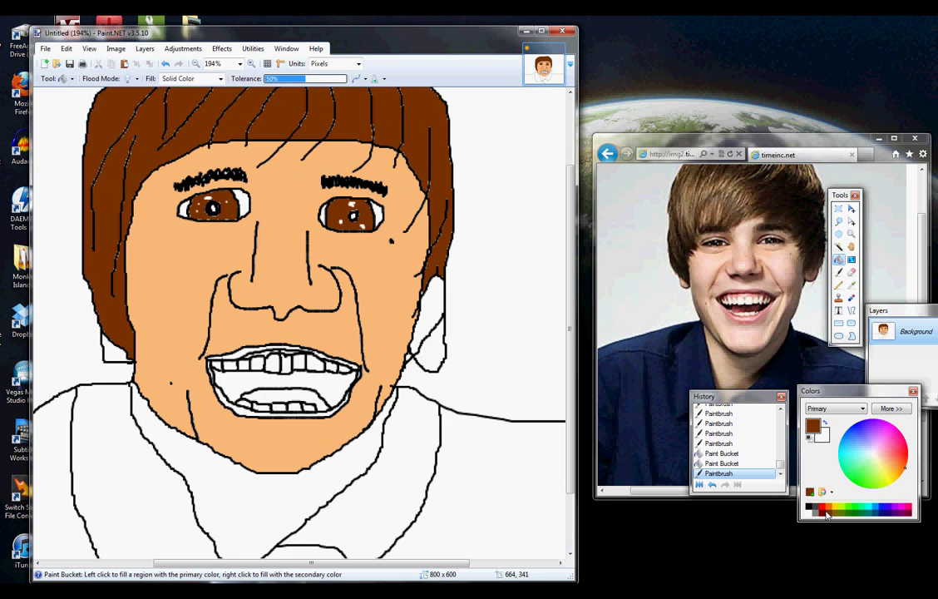
pyautogui.click(429, 309)
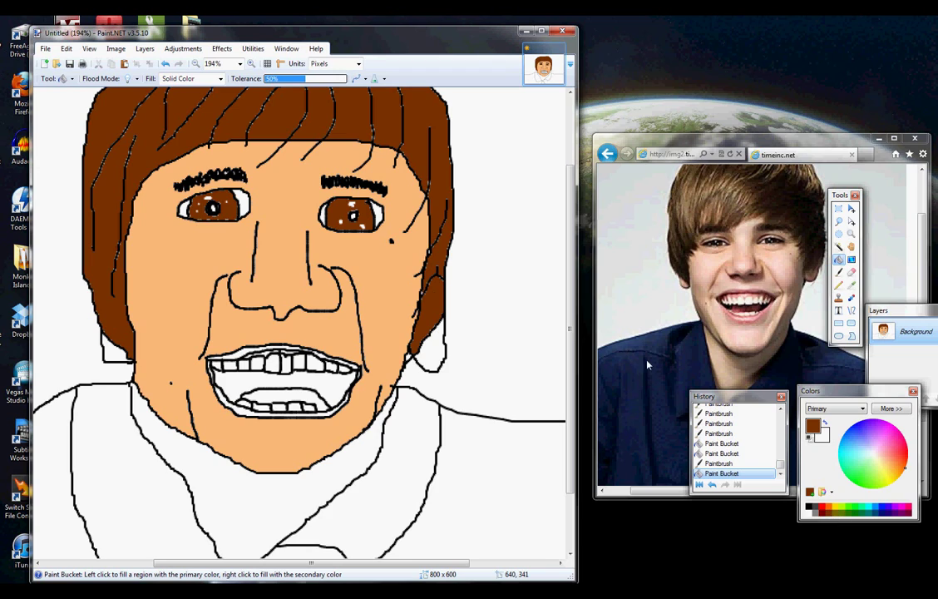
# - Sample the light orange skin colour from the cheek and fill both ears with it using the Paint Bucket
pyautogui.click(838, 272)
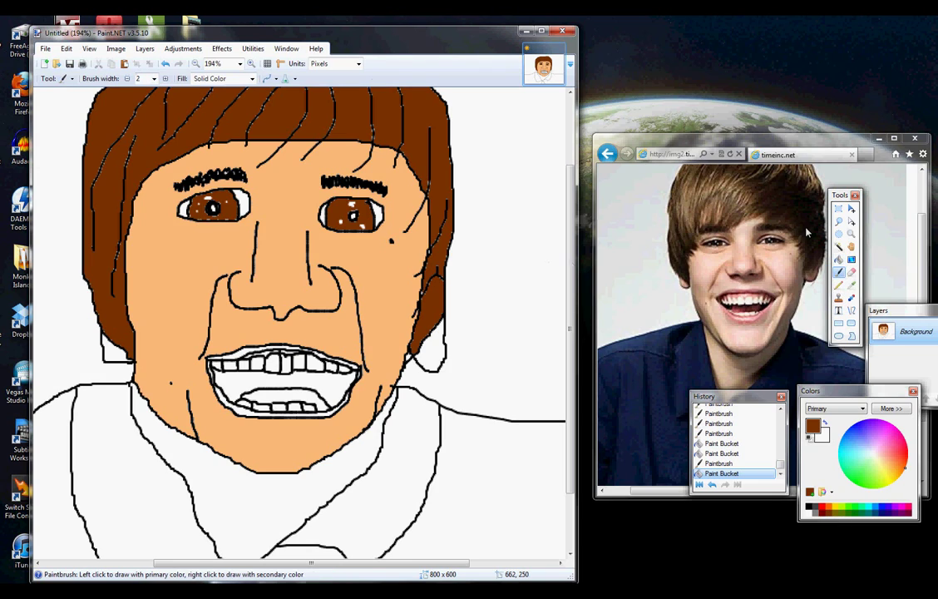
pyautogui.click(851, 285)
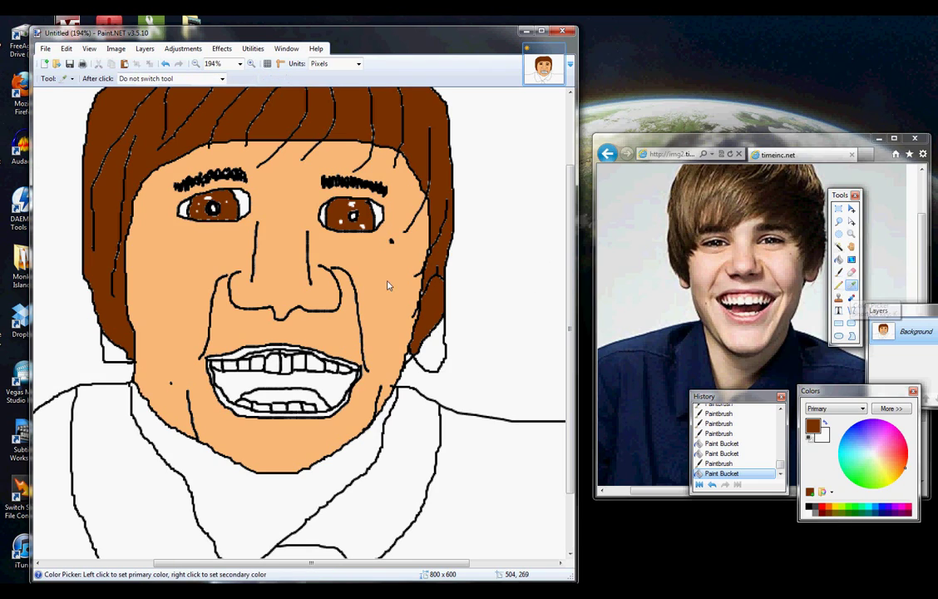
pyautogui.click(370, 286)
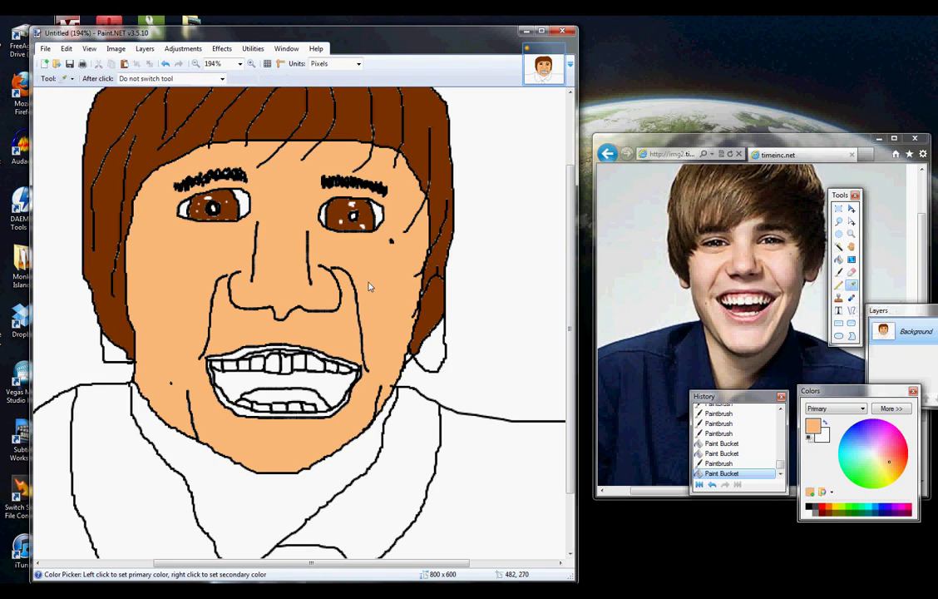
pyautogui.click(838, 258)
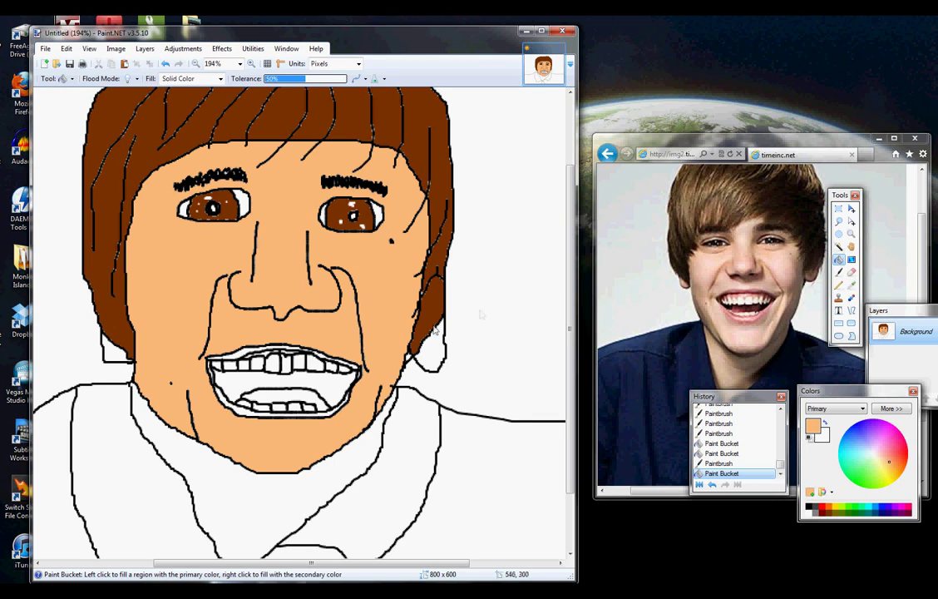
pyautogui.click(411, 358)
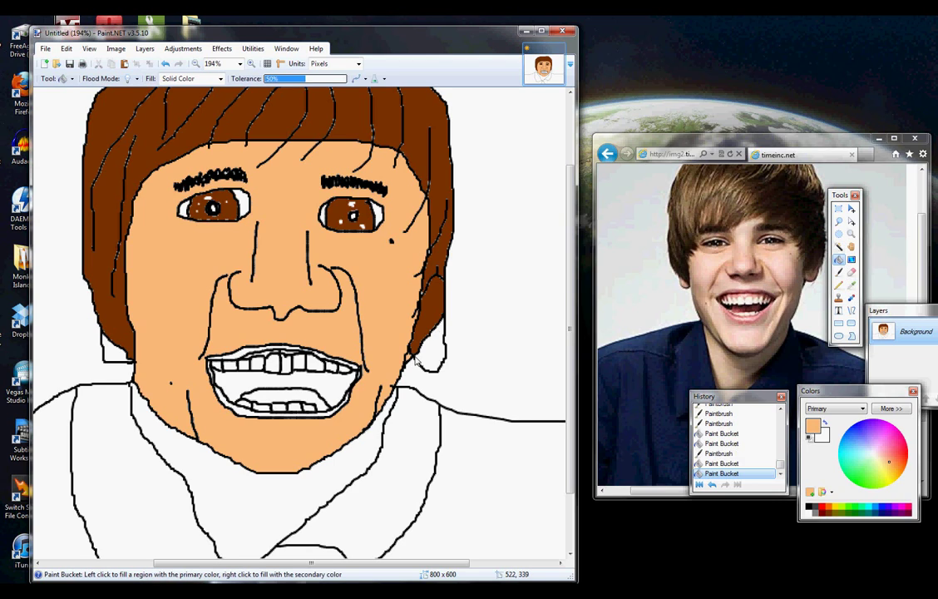
pyautogui.click(381, 318)
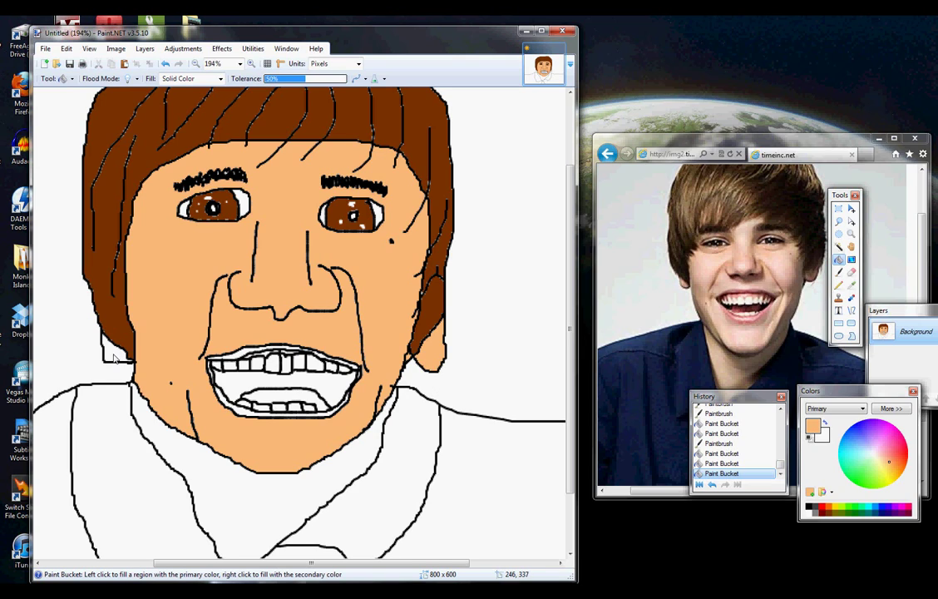
pyautogui.rightClick(117, 355)
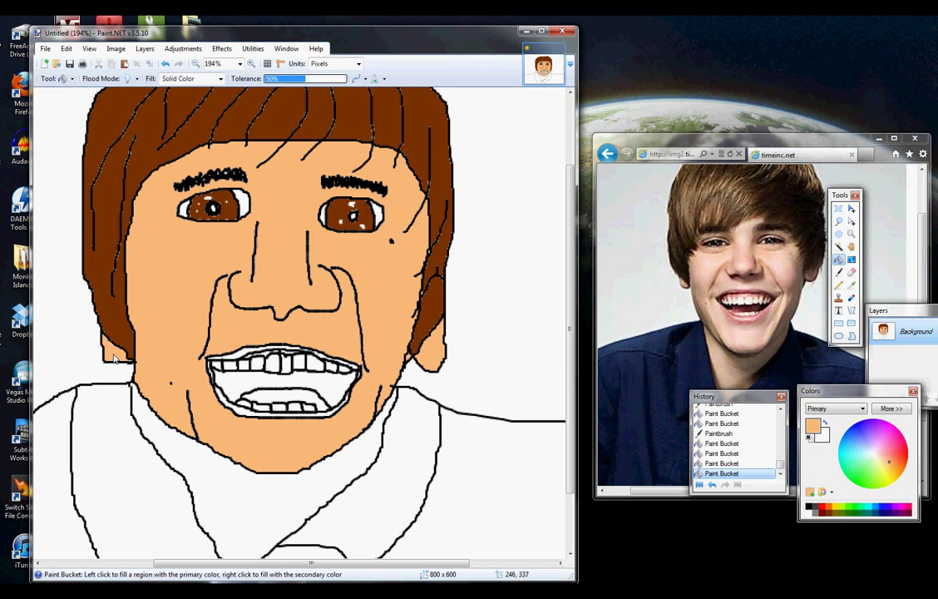
pyautogui.click(890, 469)
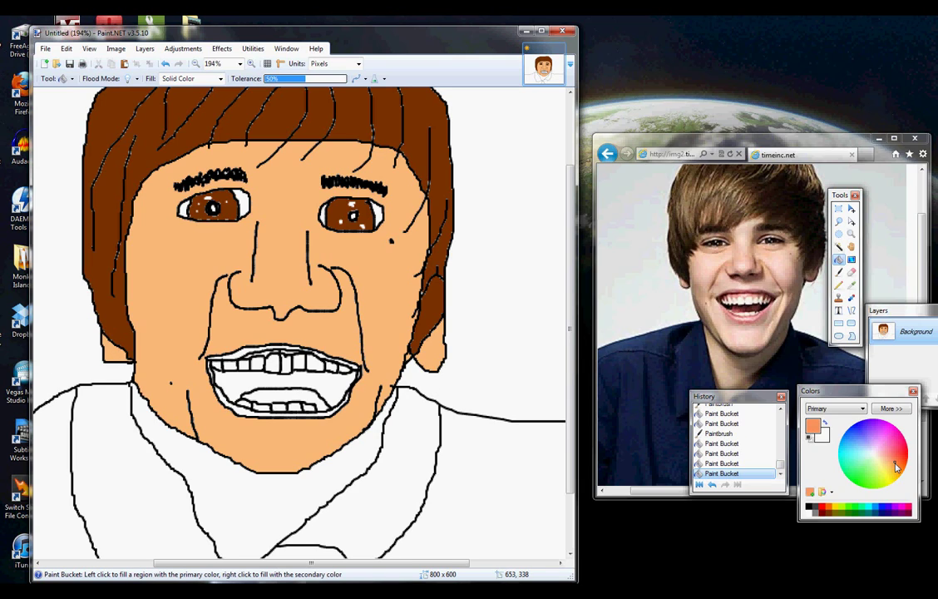
pyautogui.click(281, 509)
pyautogui.hotkey('ctrl', 'b')
pyautogui.scroll(2, 286, 509)
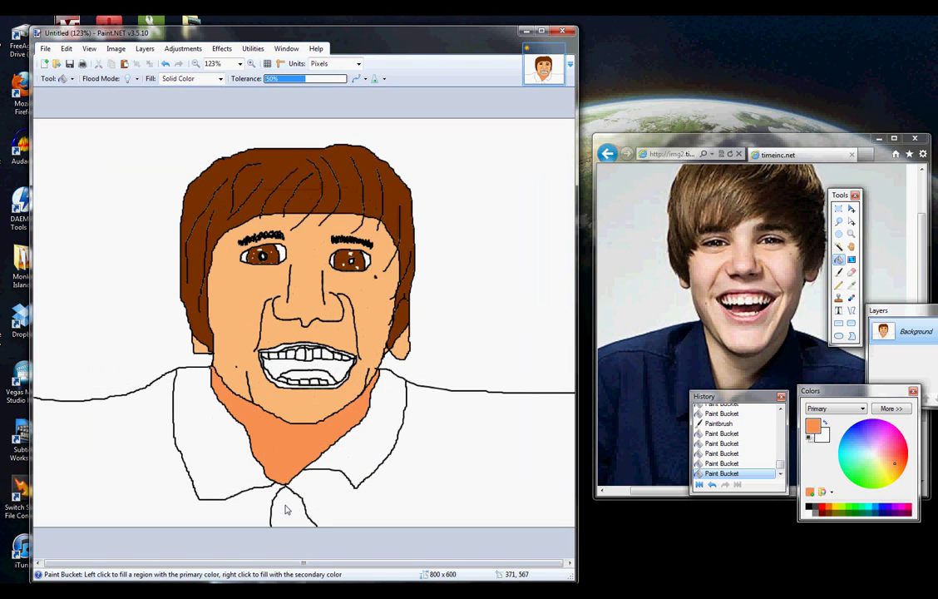
pyautogui.hotkey('ctrl', 'z')
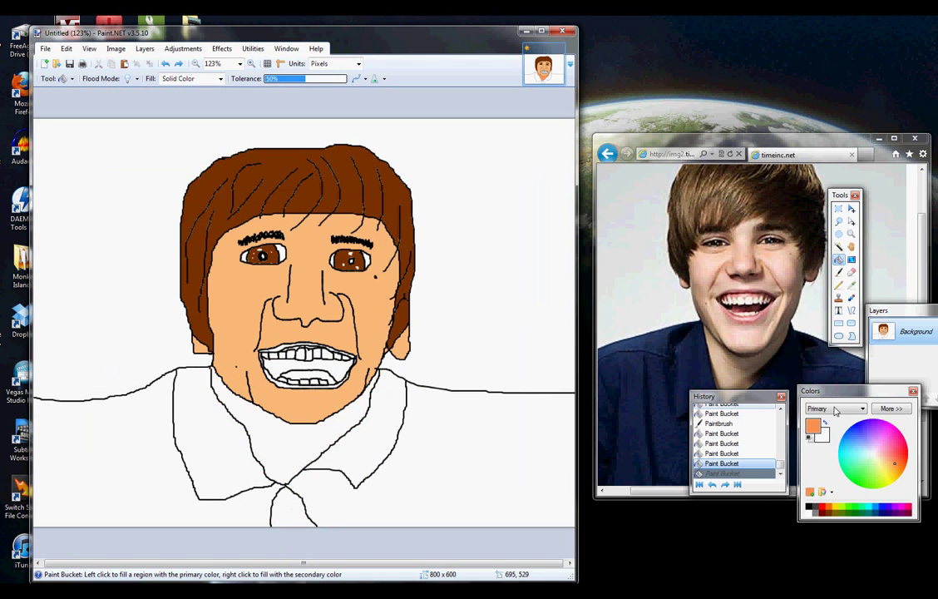
# - Fill the neck area between the chin and the collar with a bright, slightly orange red using the Paint Bucket
pyautogui.click(906, 453)
pyautogui.click(284, 446)
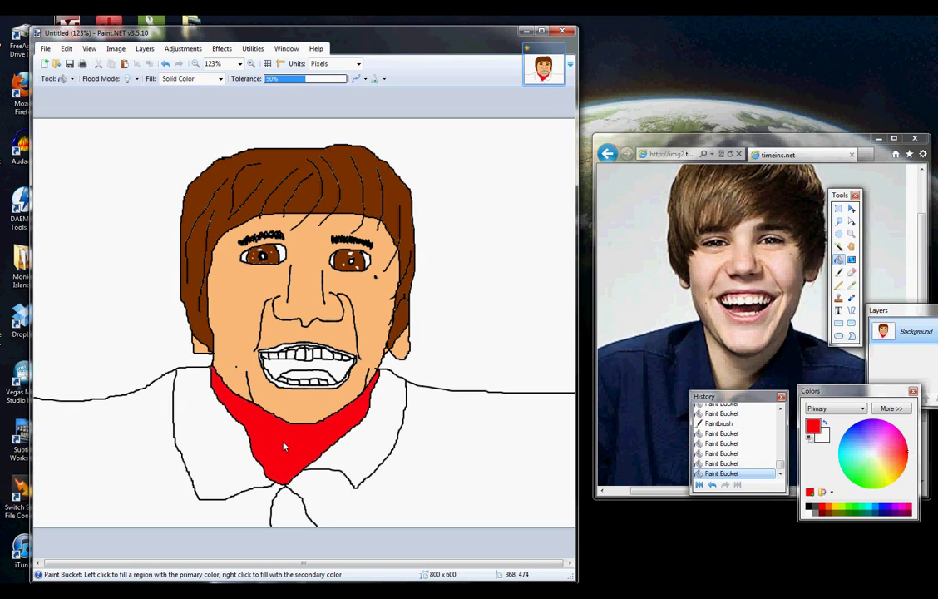
pyautogui.click(903, 456)
pyautogui.click(301, 439)
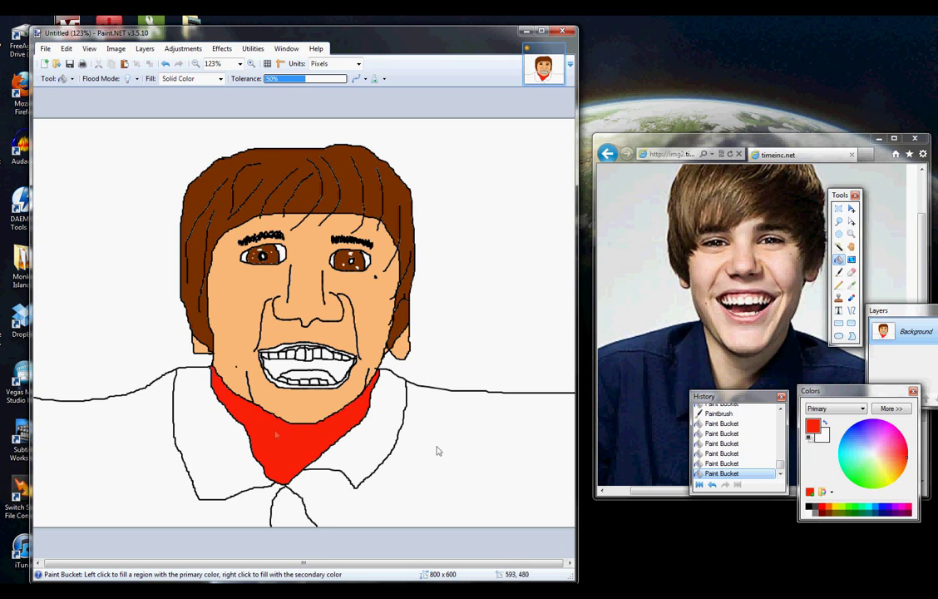
# - Fill the tongue inside the open mouth with light red using the Paint Bucket
pyautogui.scroll(3, 436, 448)
pyautogui.scroll(1, 295, 289)
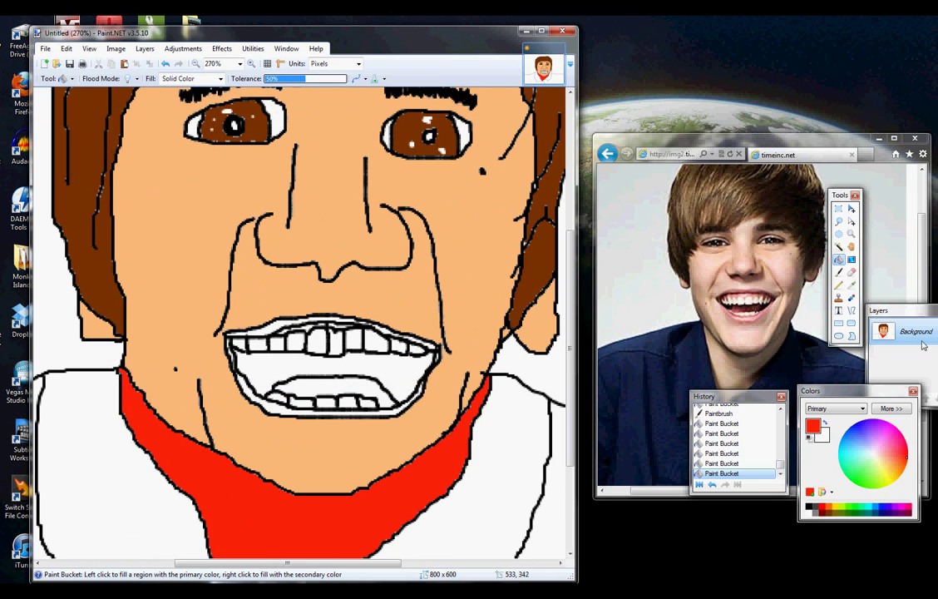
pyautogui.click(899, 456)
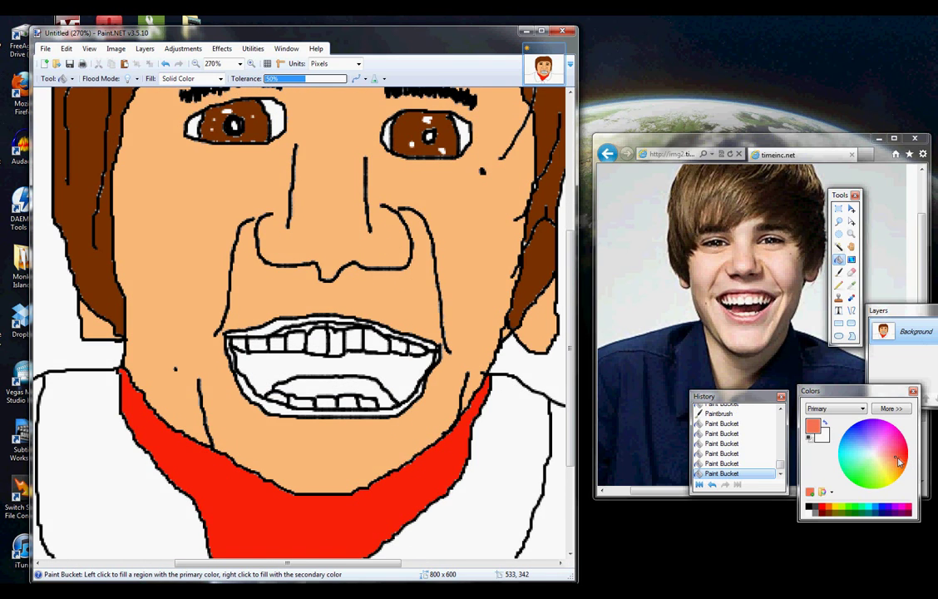
pyautogui.click(360, 390)
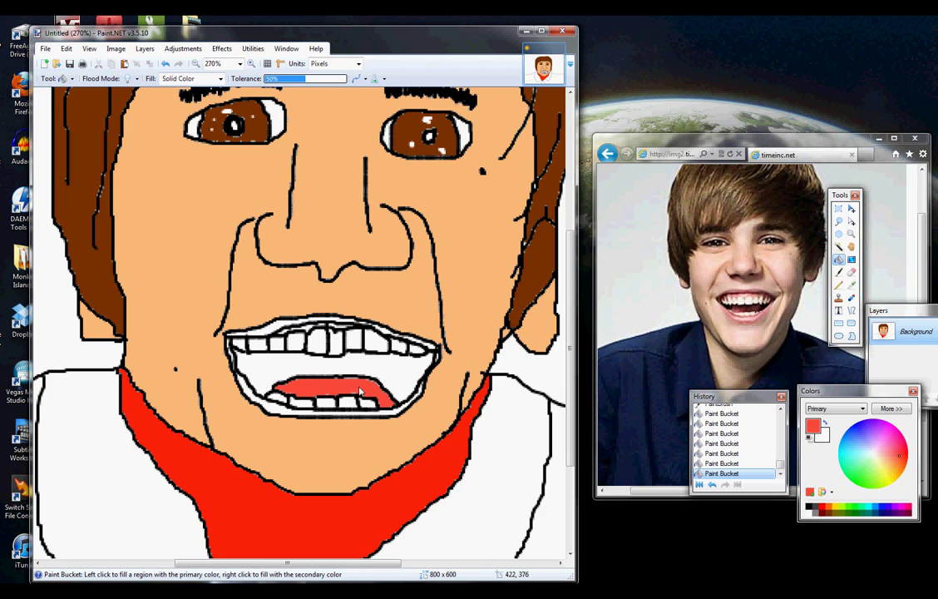
# - Fill the mouth interior between the upper teeth and the tongue with dark maroon, undoing a trial purple fill first
pyautogui.click(898, 455)
pyautogui.click(894, 426)
pyautogui.click(305, 375)
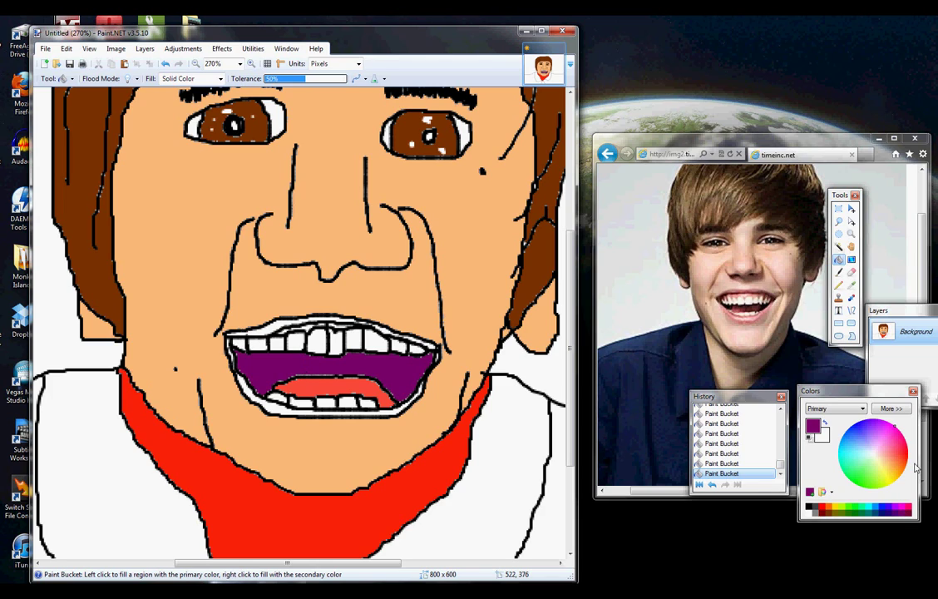
pyautogui.hotkey('ctrl', 'z')
pyautogui.click(428, 358)
pyautogui.scroll(-3, 408, 366)
pyautogui.scroll(3, 405, 376)
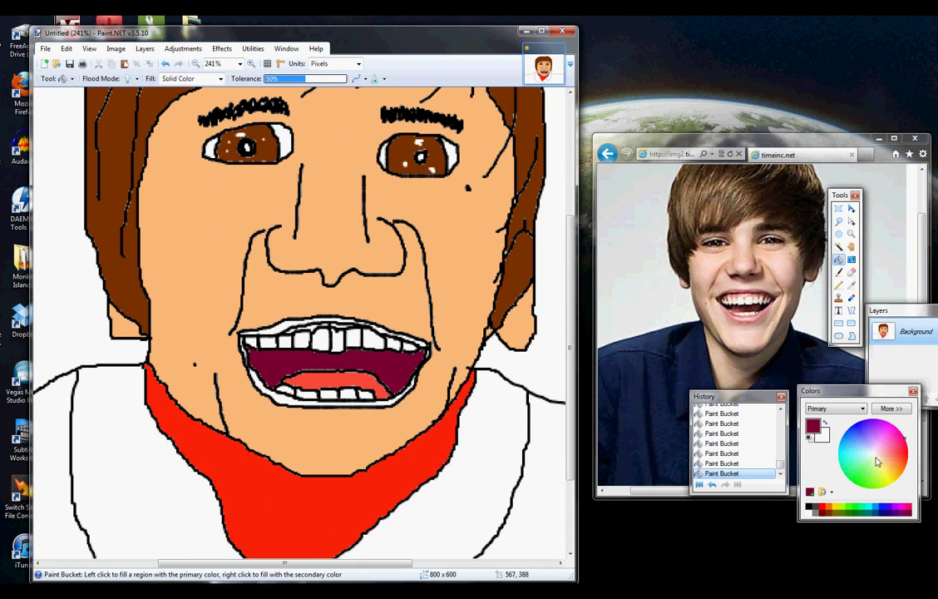
# - Fill the upper and lower lips around the teeth with light red using the Paint Bucket
pyautogui.click(905, 463)
pyautogui.moveTo(905, 463)
pyautogui.mouseDown()
pyautogui.moveTo(911, 454)
pyautogui.moveTo(905, 464)
pyautogui.mouseUp()
pyautogui.click(274, 323)
pyautogui.click(280, 389)
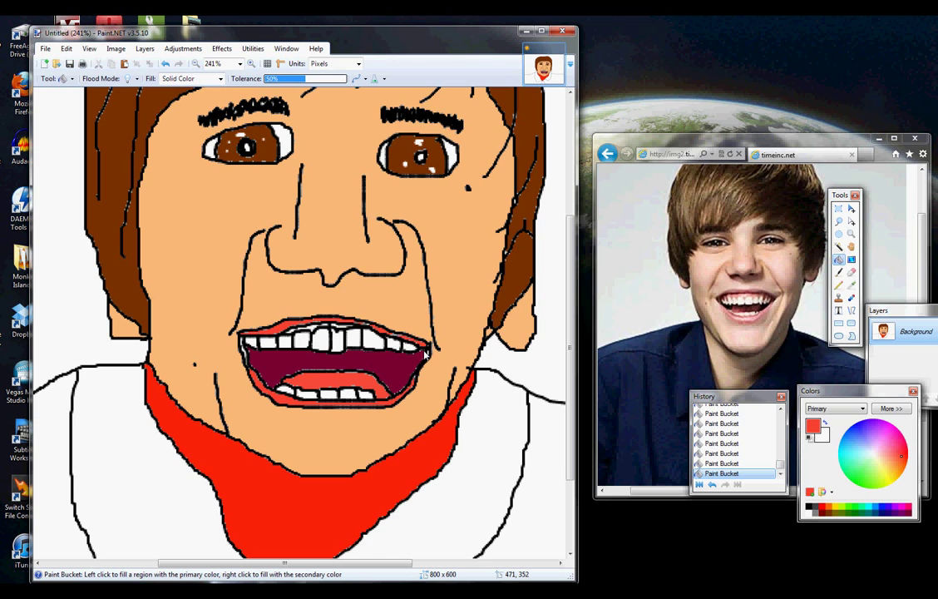
# - Fill the background, the shirt and both collar flaps with vivid blue using the Paint Bucket
pyautogui.scroll(-3, 420, 356)
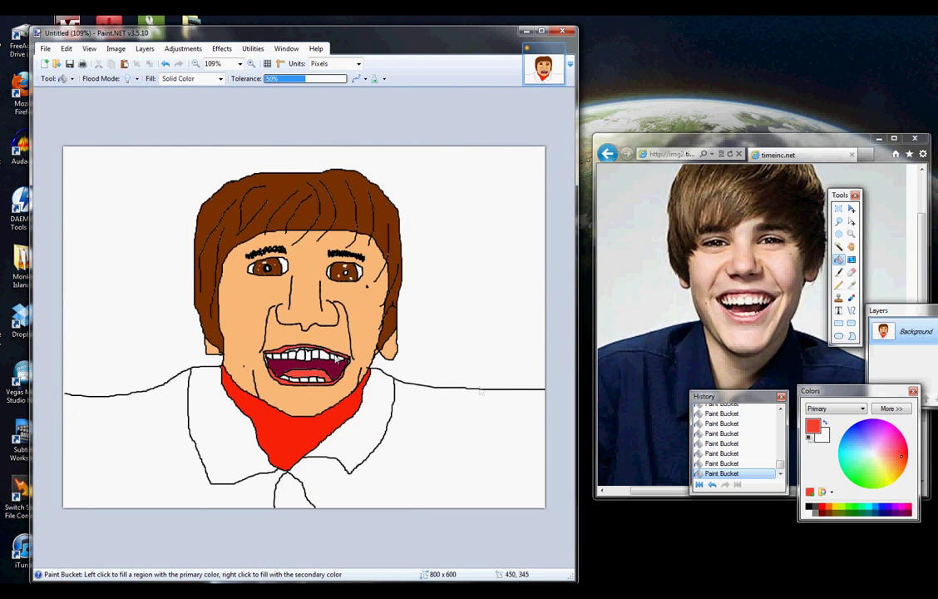
pyautogui.click(870, 437)
pyautogui.click(863, 430)
pyautogui.click(170, 457)
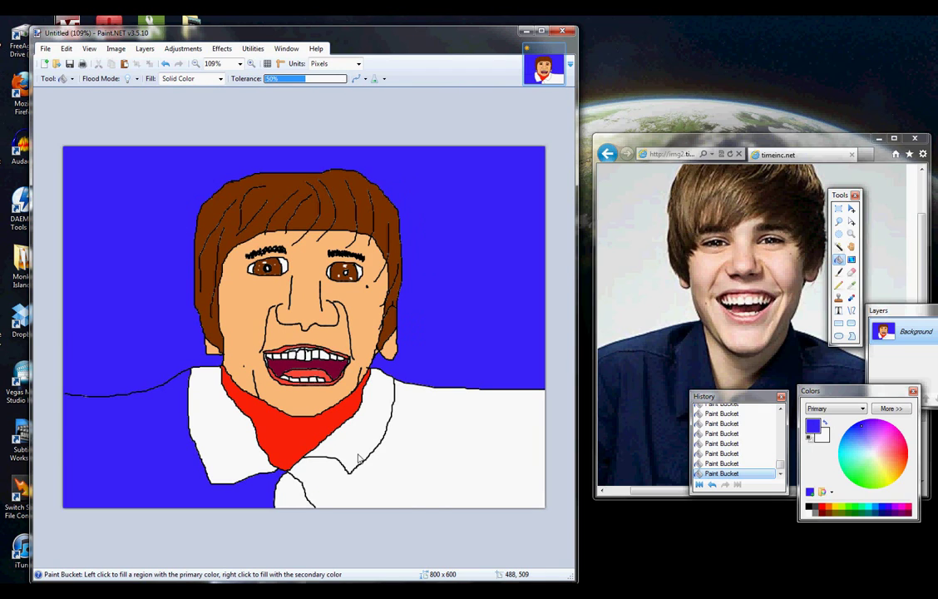
pyautogui.click(223, 451)
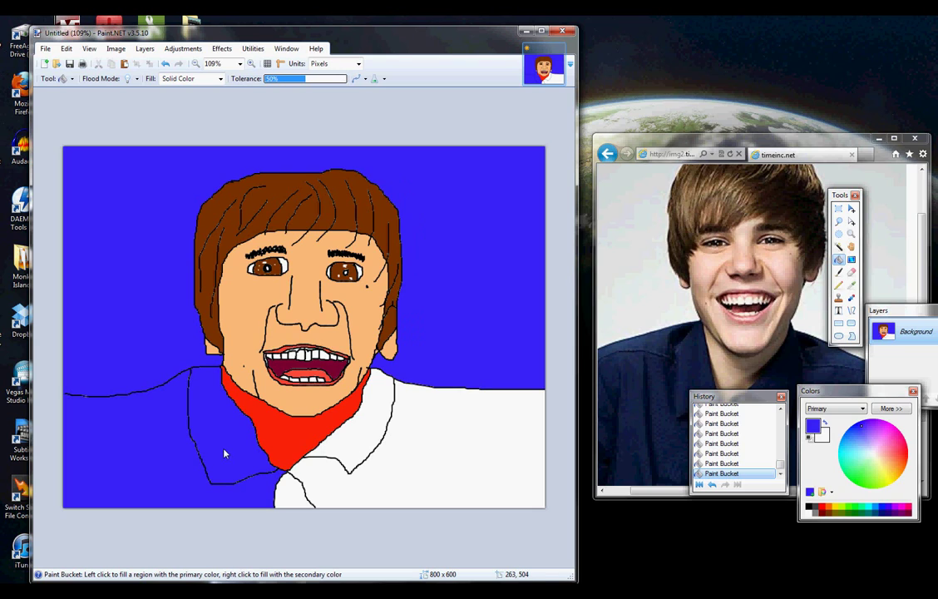
pyautogui.click(364, 449)
pyautogui.click(356, 479)
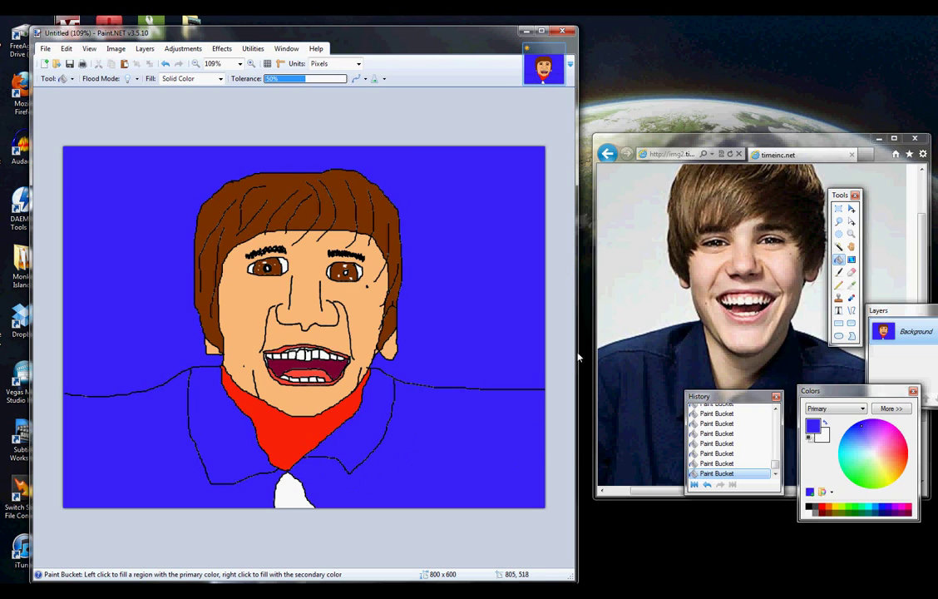
# - Paint two small black shirt buttons beside the white undershirt with the Paintbrush, uncovering the shirt in the reference photo as a guide
pyautogui.moveTo(736, 398); pyautogui.dragTo(638, 350)
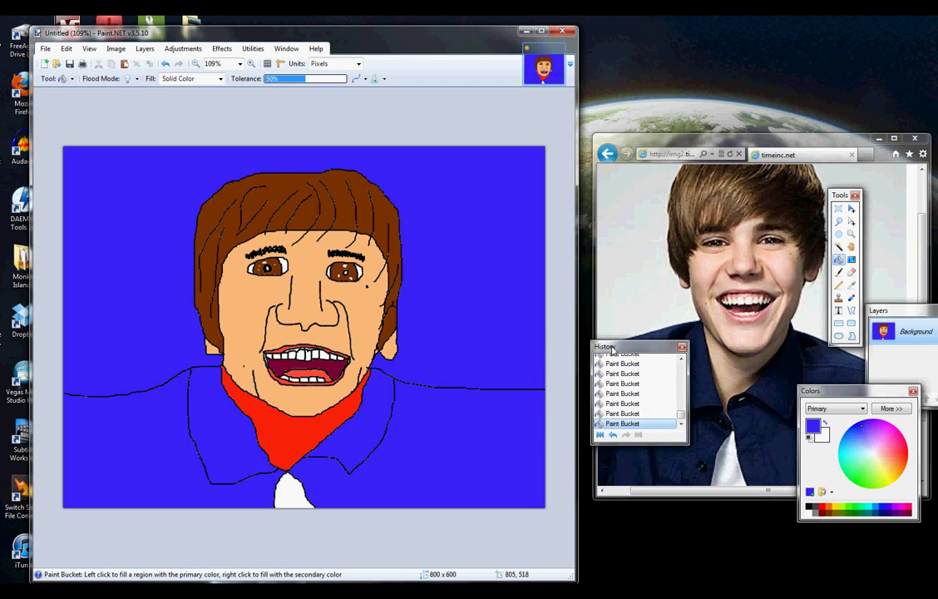
pyautogui.scroll(3, 254, 495)
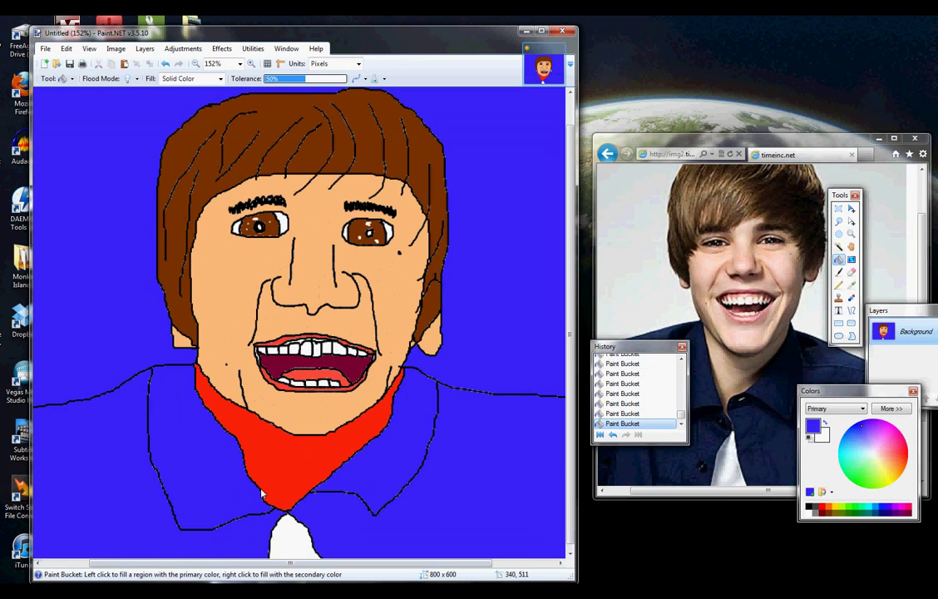
pyautogui.scroll(2, 221, 530)
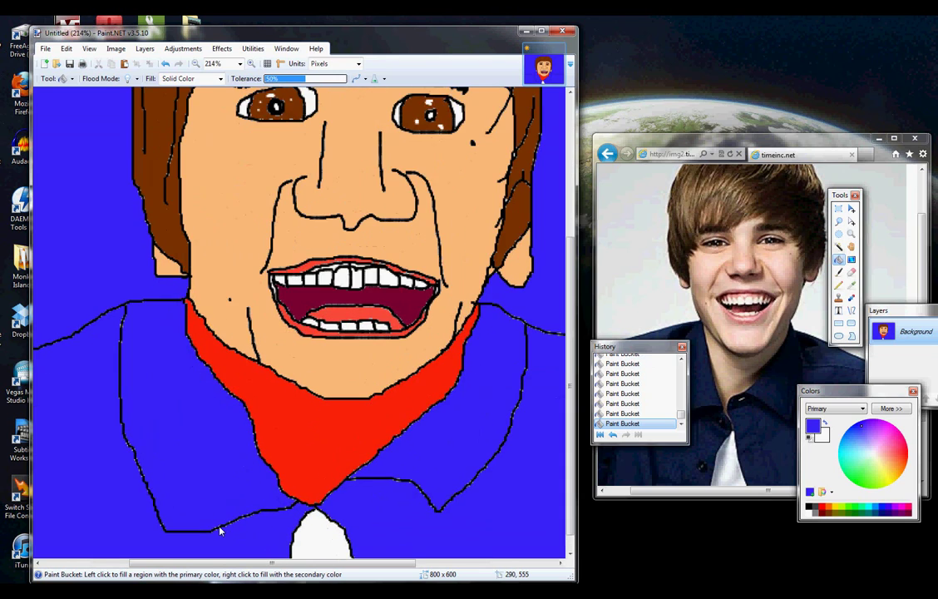
pyautogui.scroll(-1, 220, 529)
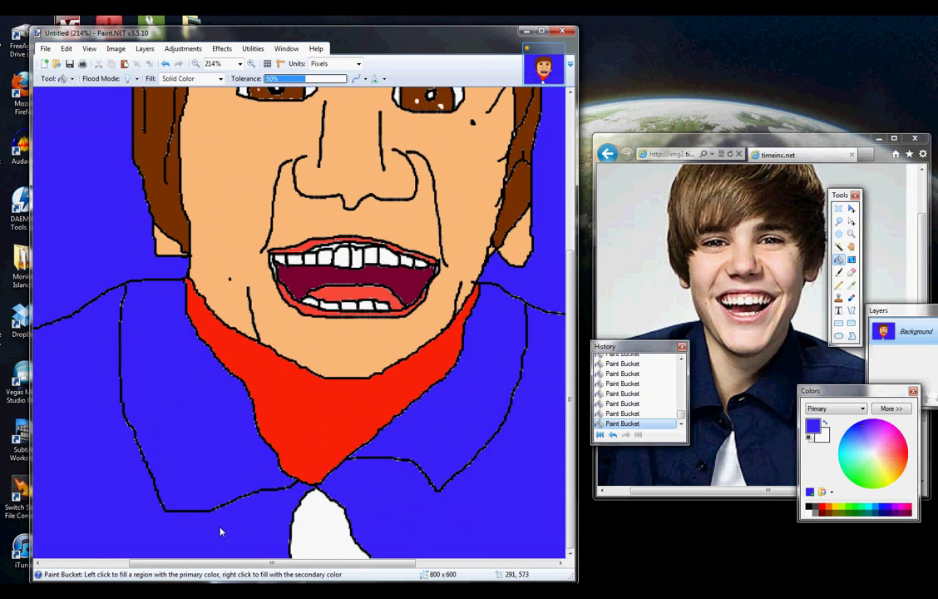
pyautogui.click(839, 272)
pyautogui.click(810, 438)
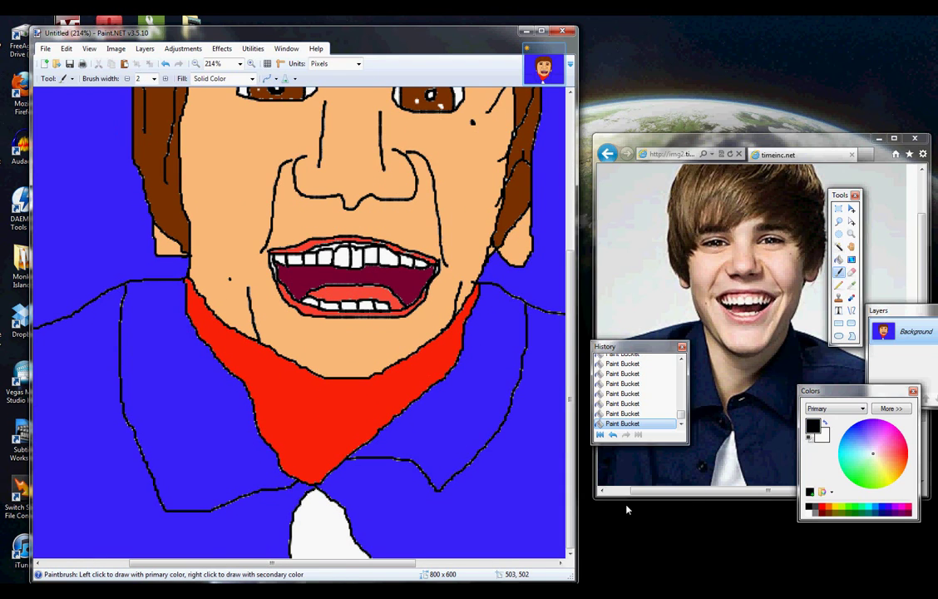
pyautogui.moveTo(281, 510); pyautogui.dragTo(283, 504)
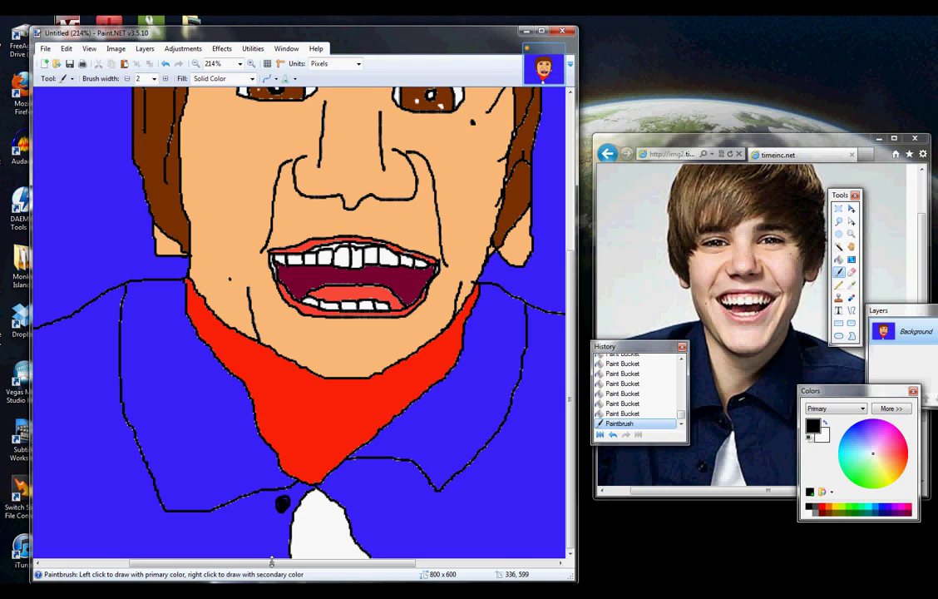
pyautogui.click(282, 504)
pyautogui.moveTo(257, 552); pyautogui.dragTo(266, 555)
pyautogui.hotkey('ctrl', 'b')
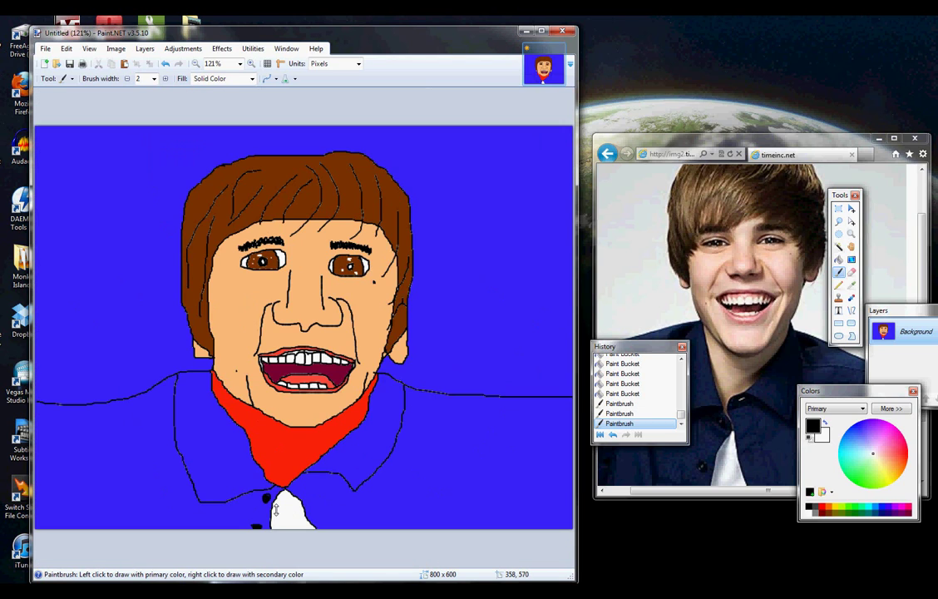
# - Sample the light red lip colour and fill the white gum gaps above the upper front teeth with it
pyautogui.scroll(-1, 276, 509)
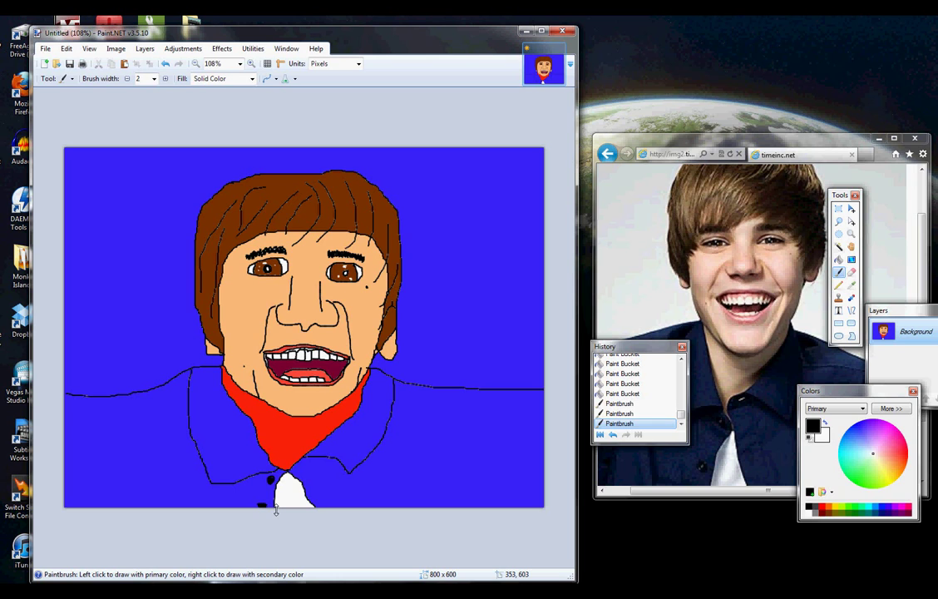
pyautogui.scroll(11, 378, 340)
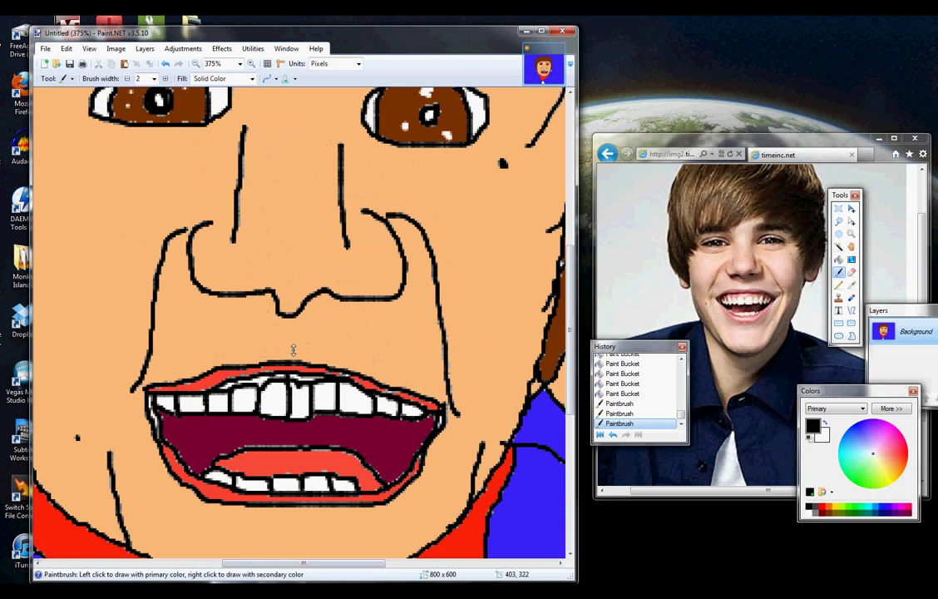
pyautogui.press('k')
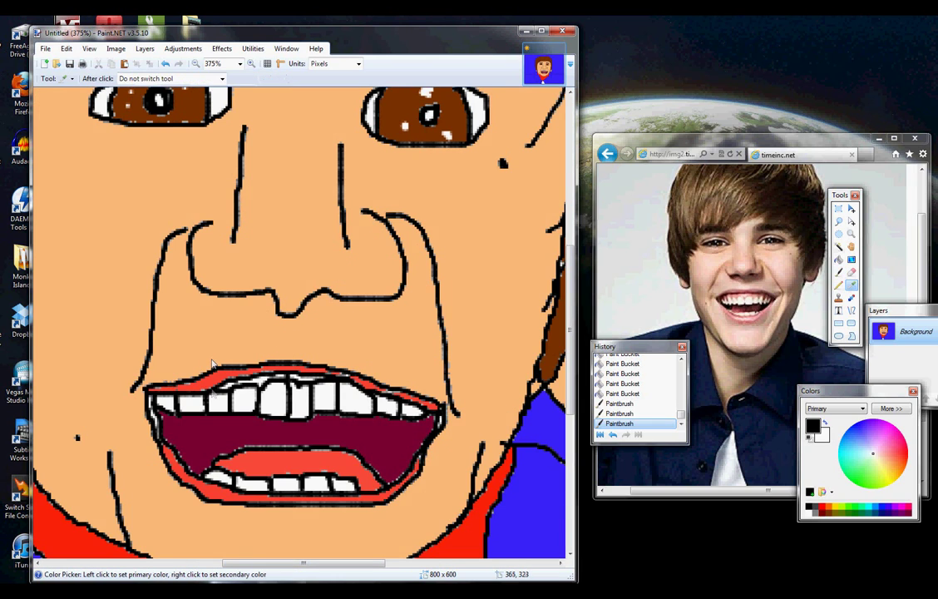
pyautogui.click(205, 377)
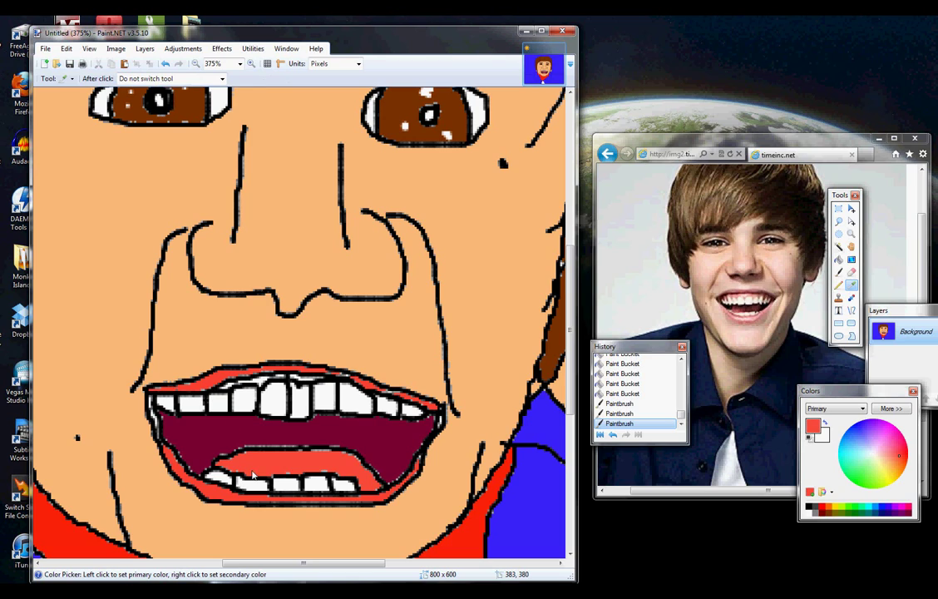
pyautogui.click(838, 259)
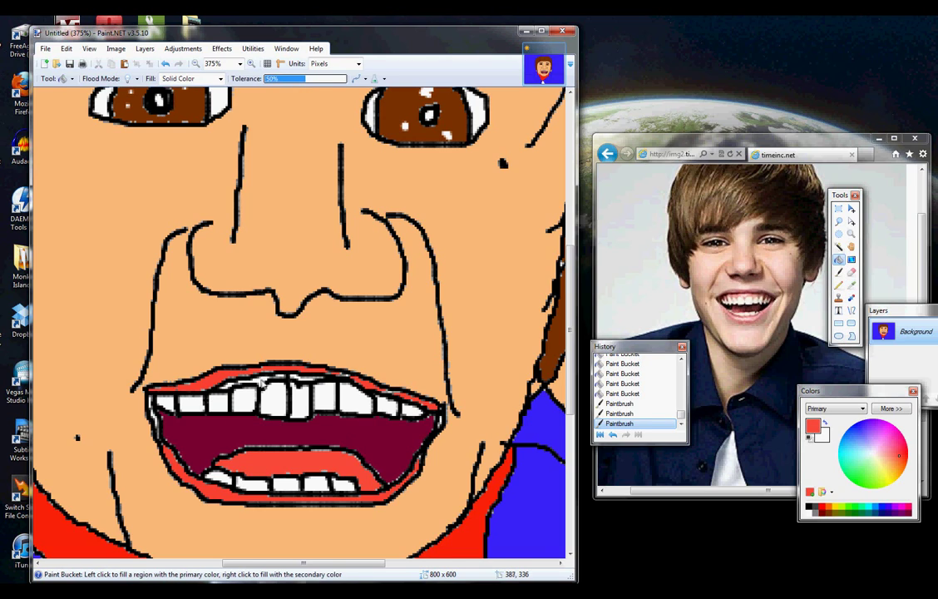
pyautogui.click(285, 379)
pyautogui.click(283, 379)
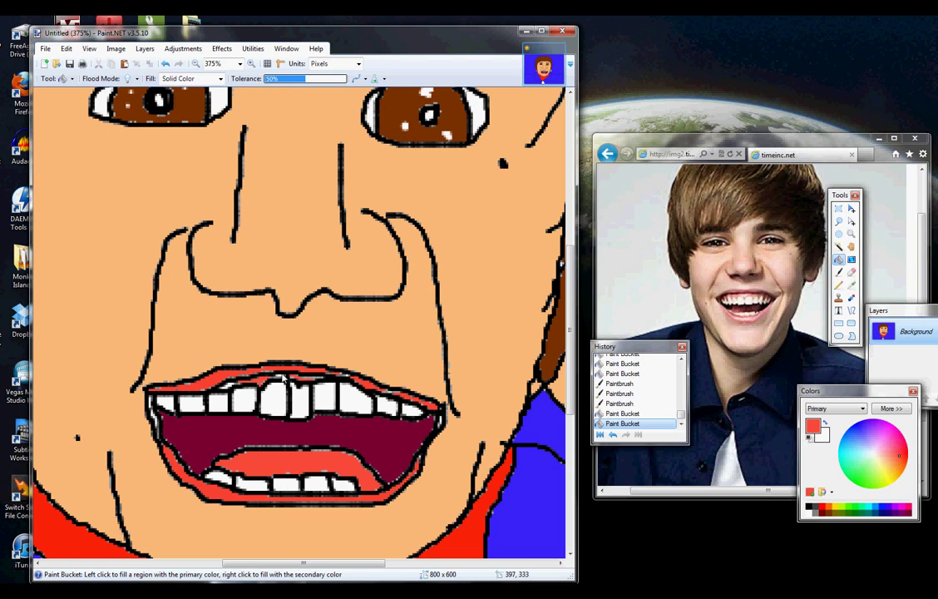
pyautogui.click(280, 380)
pyautogui.click(287, 368)
# - View the whole finished drawing at 100% zoom
pyautogui.hotkey('ctrl', 'b')
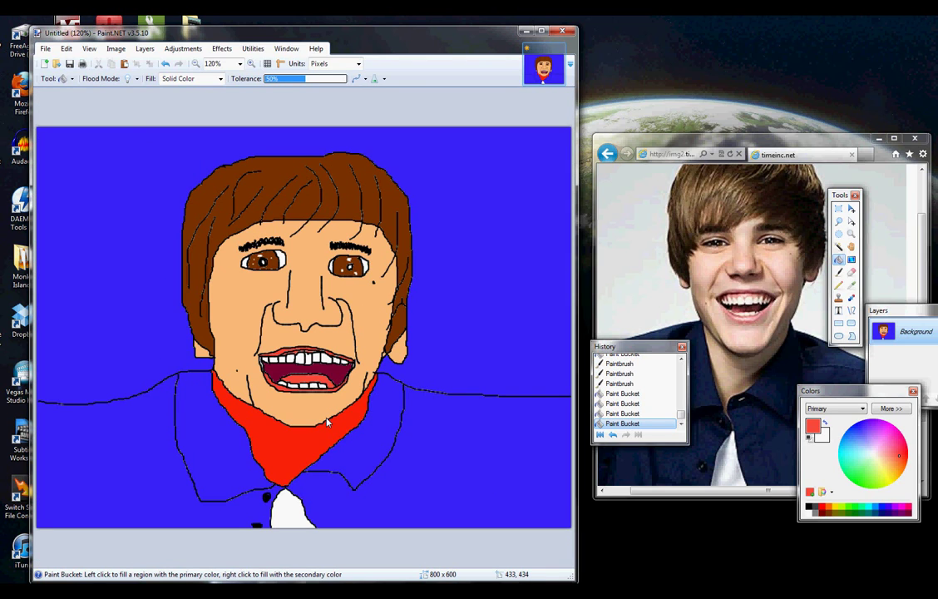
pyautogui.click(239, 63)
pyautogui.click(218, 166)
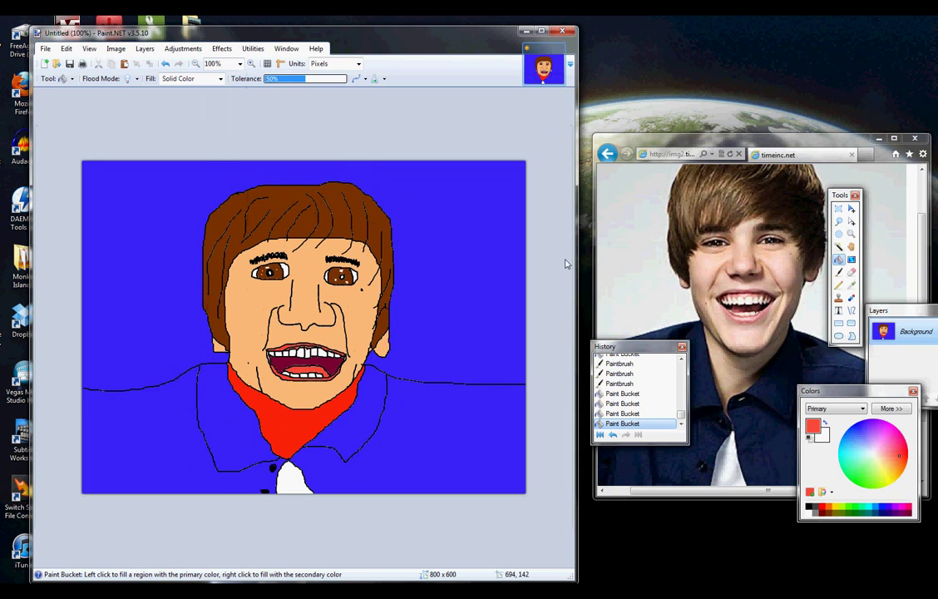